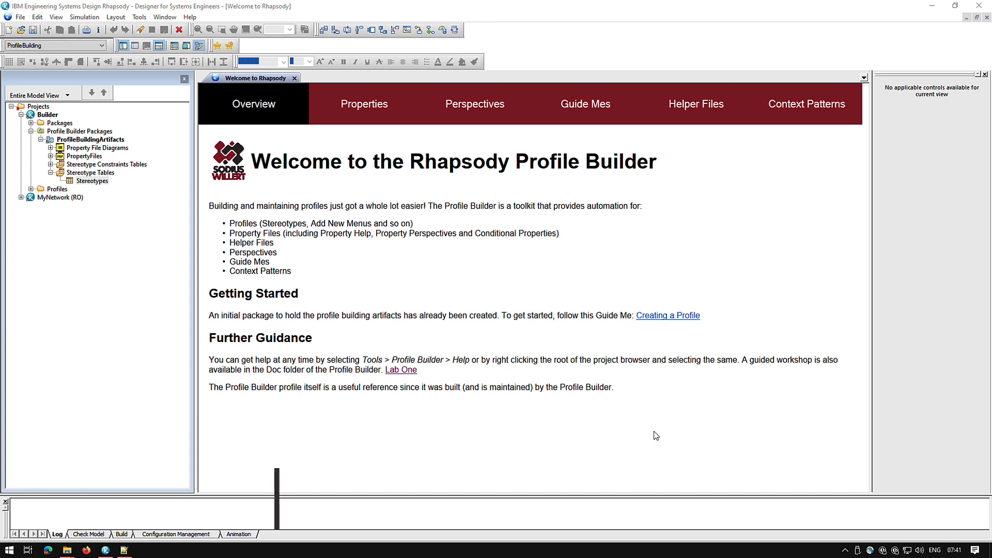
Open the Stereotypes table and add 4 new Stereotype elements located in ProfileBuildingArtifacts
double_click(91, 182)
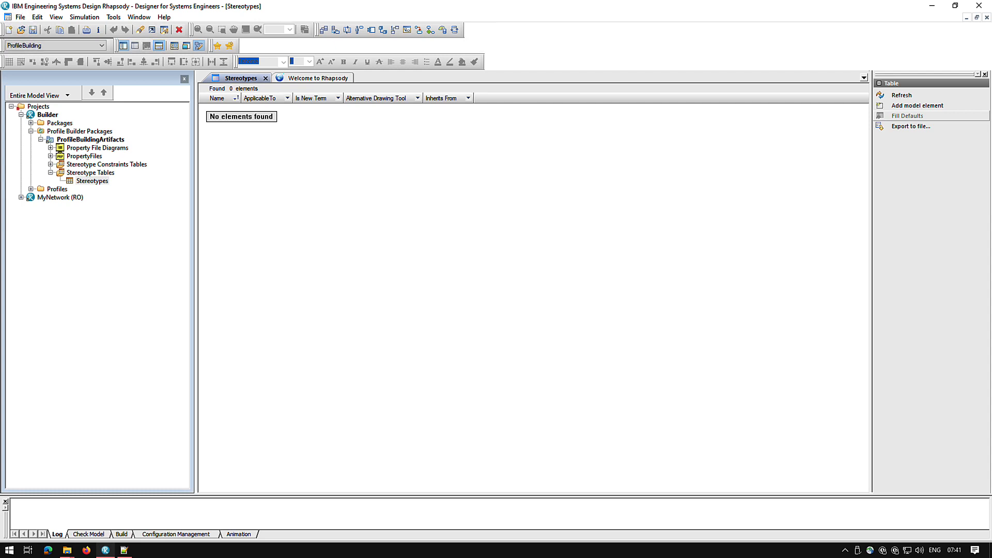
left_click(904, 107)
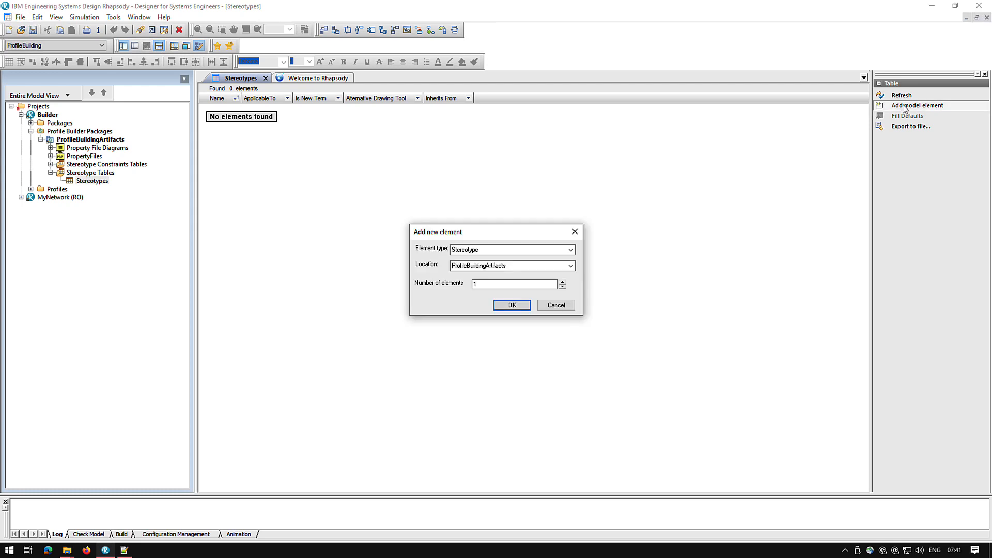
double_click(481, 287)
key("BackSpace")
type("4")
key("Return")
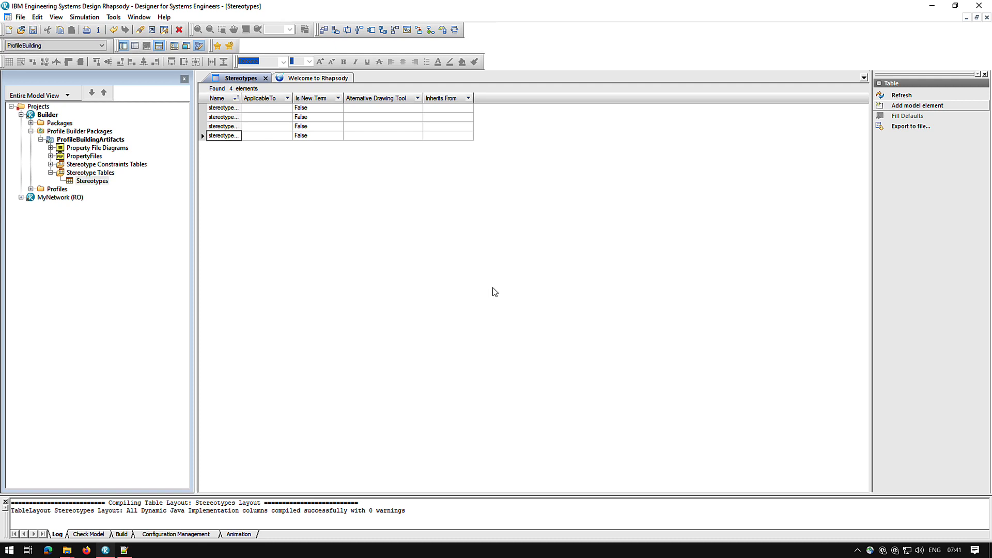
Widen the Name column and rename the four new stereotypes to Network, Server, Printer and Network Diagram
left_click_drag(242, 98, 272, 98)
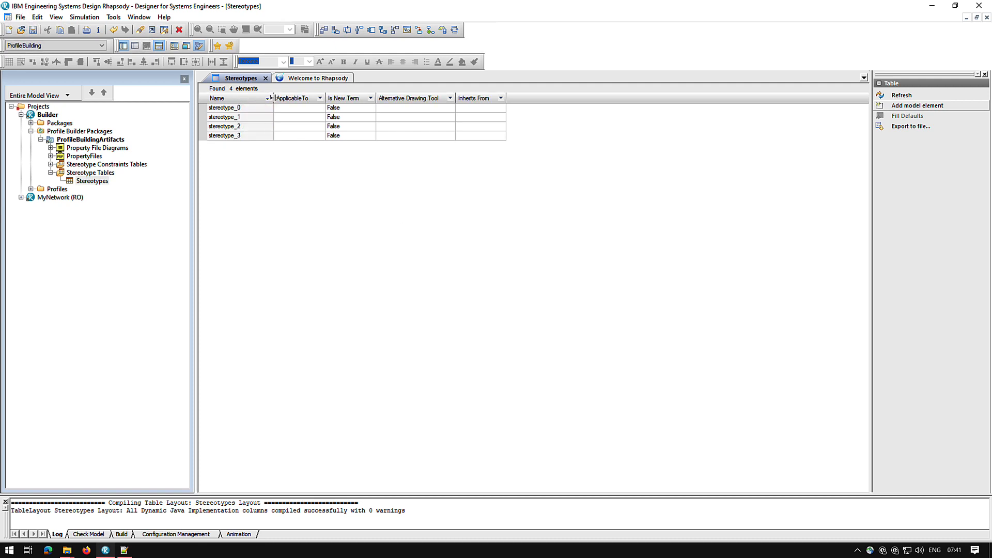
double_click(247, 107)
type("Network")
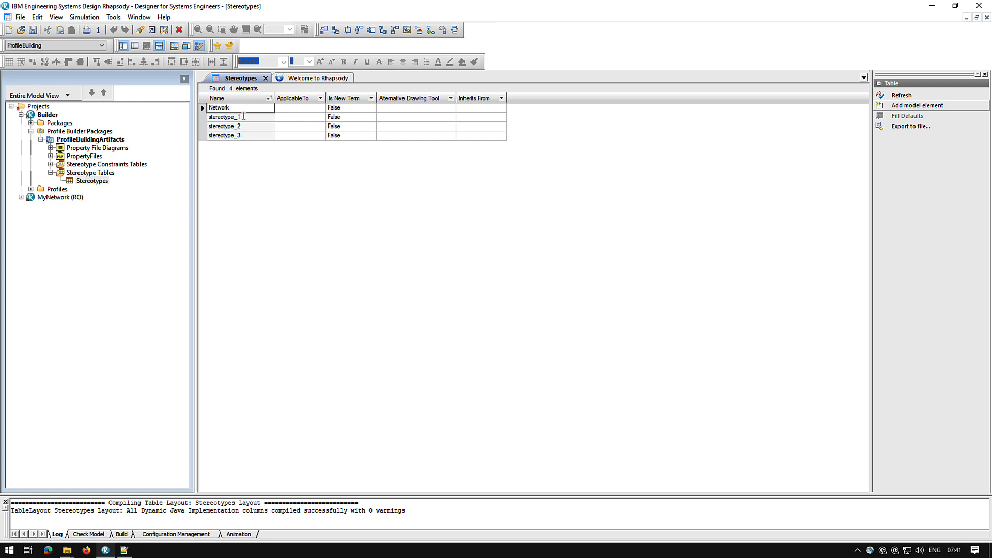
double_click(246, 117)
type("Server")
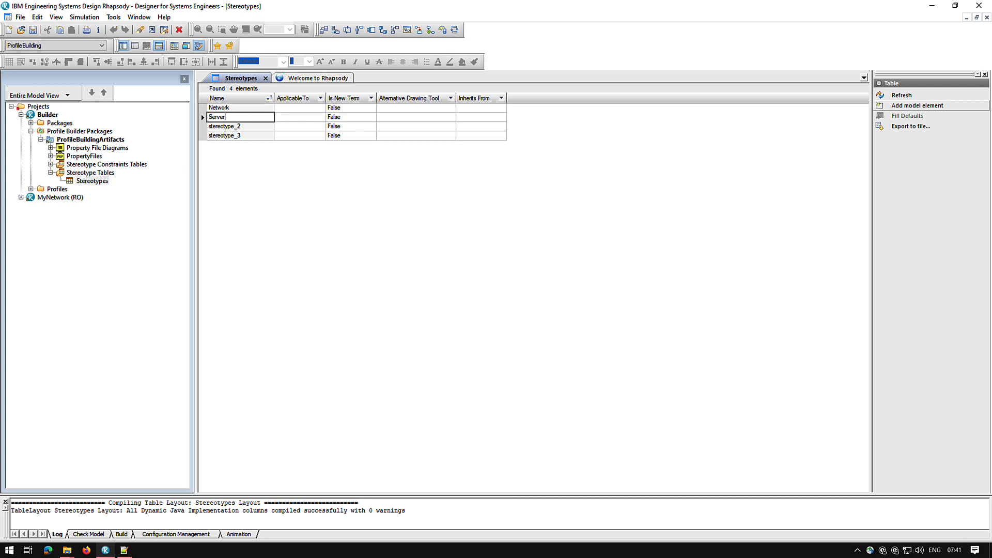
key("Return")
type("Printer")
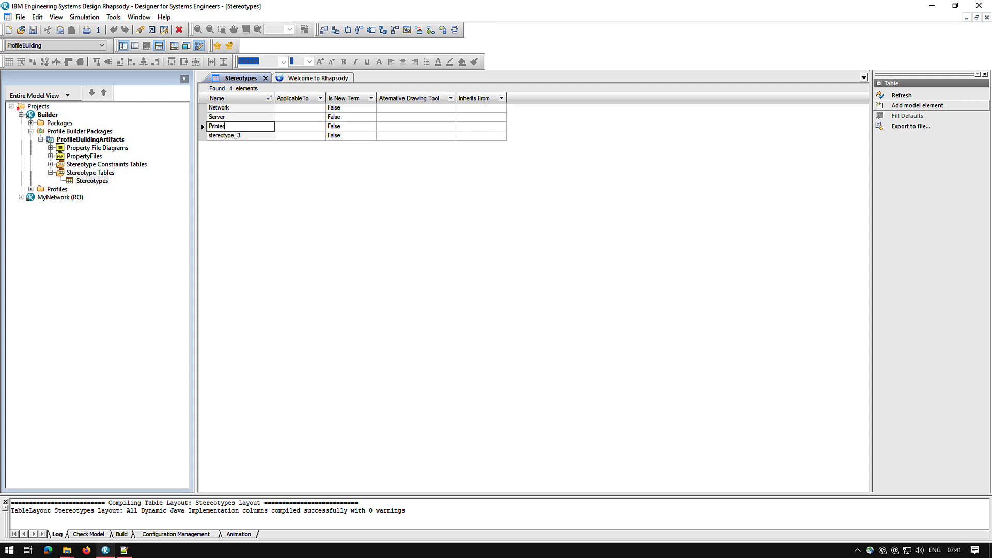
key("Return")
type("Ne")
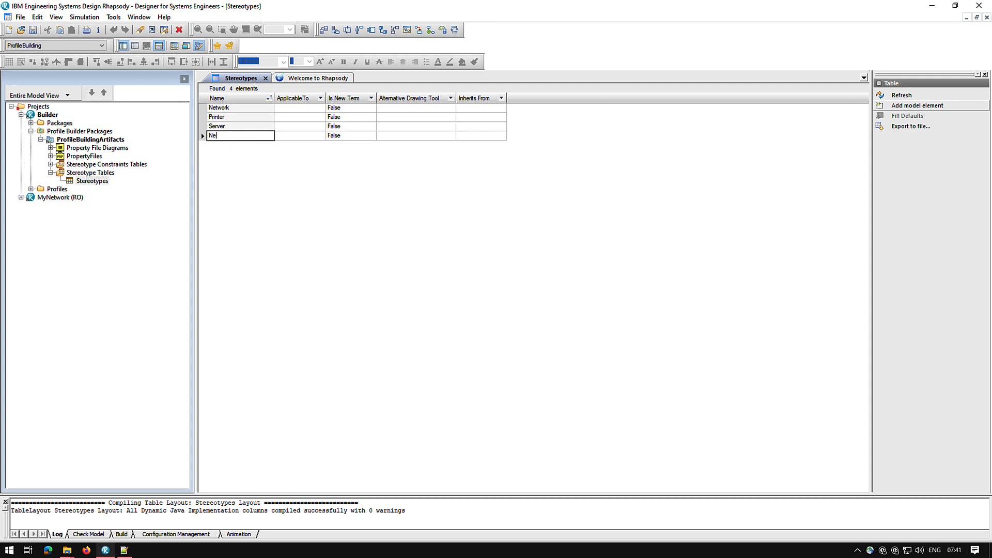
type("twork Diagram")
key("Return")
left_click(253, 188)
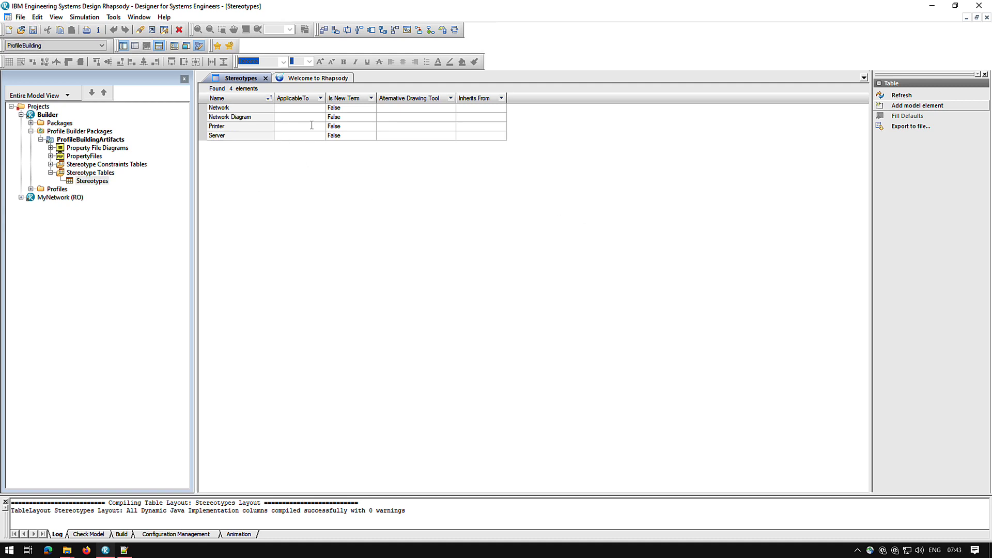
Make the Network stereotype applicable to Package and the Network Diagram stereotype applicable to ObjectModelDiagram
left_click(316, 107)
left_click(321, 108)
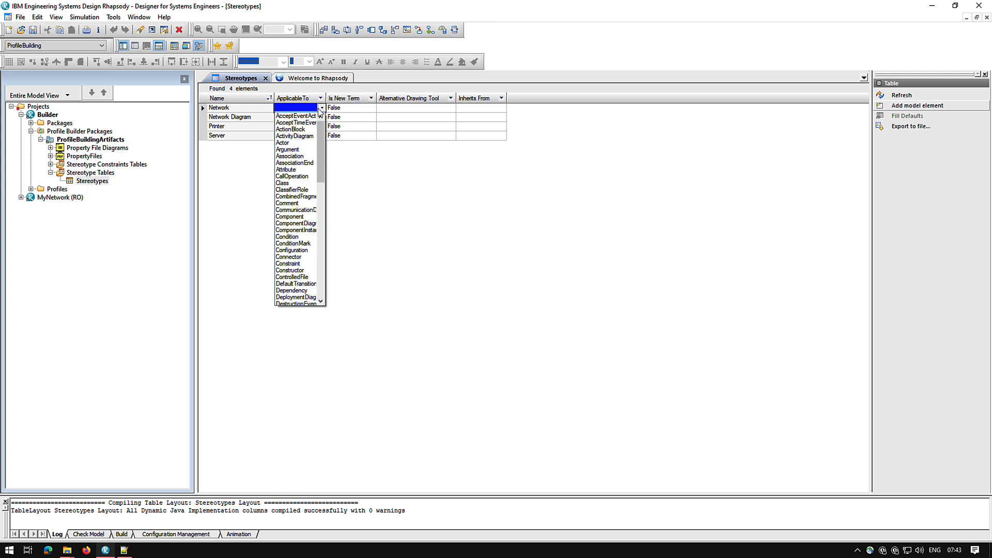
key("p")
left_click(314, 298)
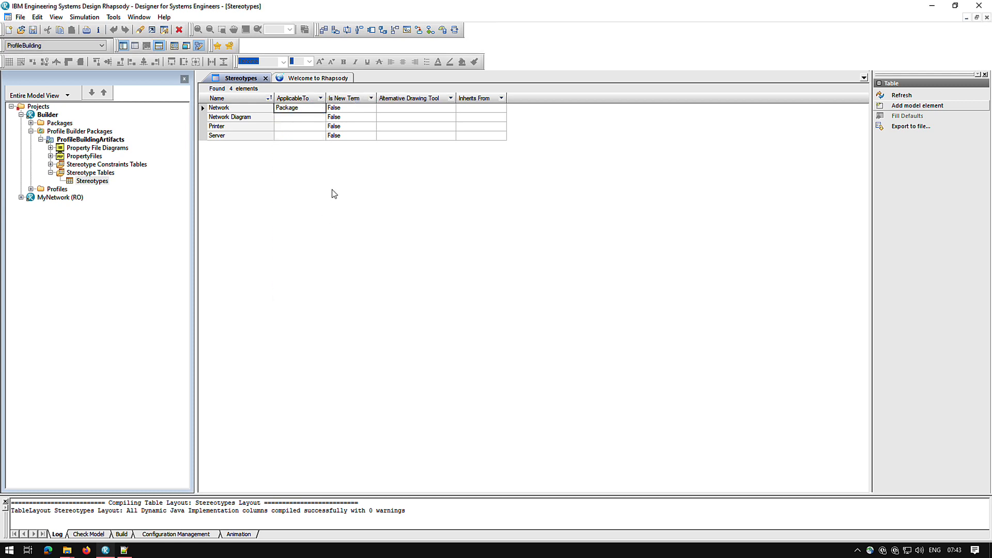
left_click(321, 118)
left_click(322, 117)
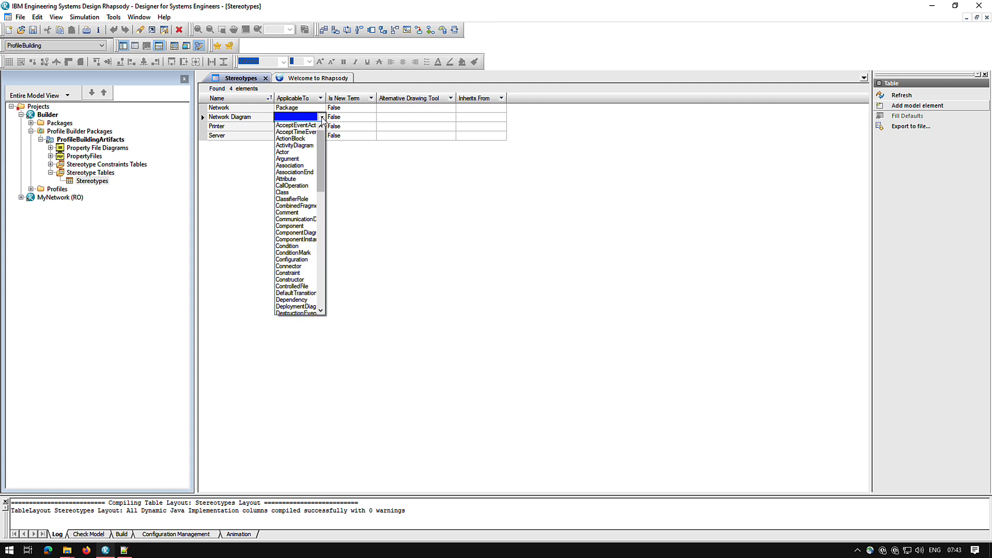
key("o")
left_click(321, 277)
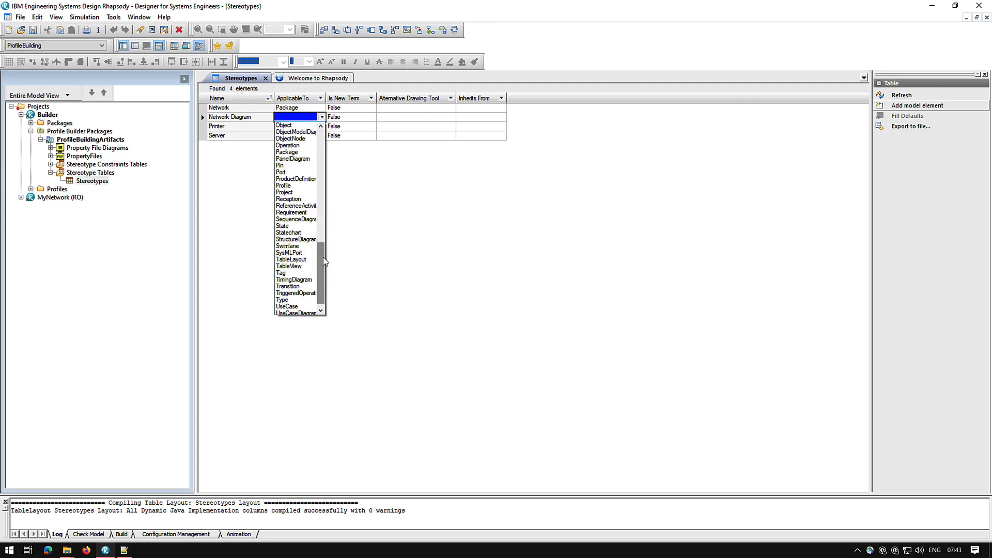
left_click(296, 131)
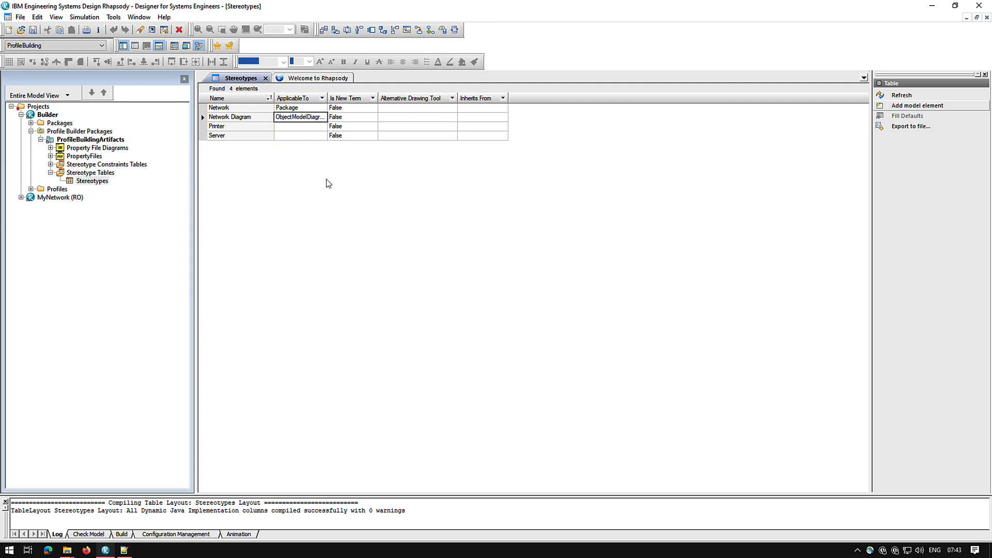
Make the Printer and Server stereotypes applicable to Class
left_click(314, 127)
left_click(322, 126)
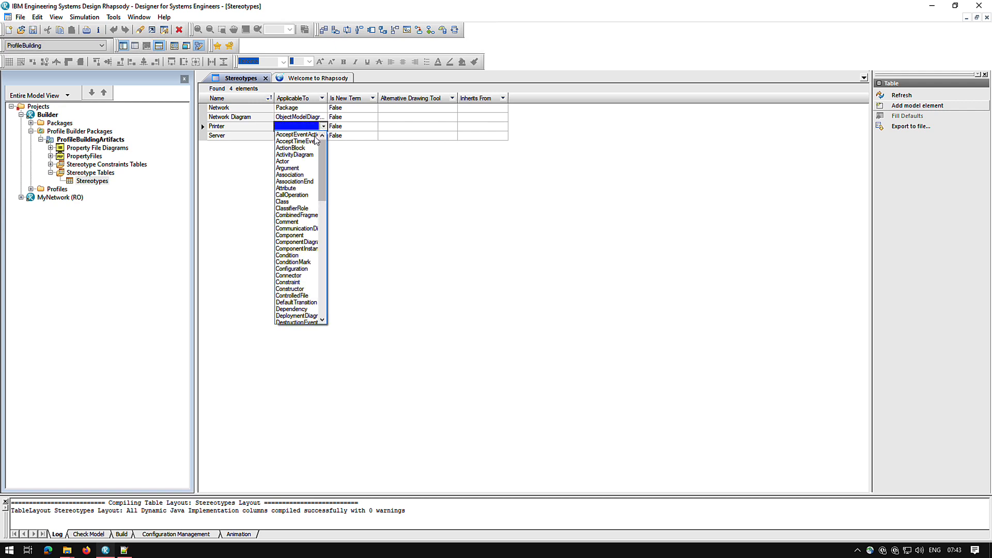
left_click(287, 201)
left_click(323, 136)
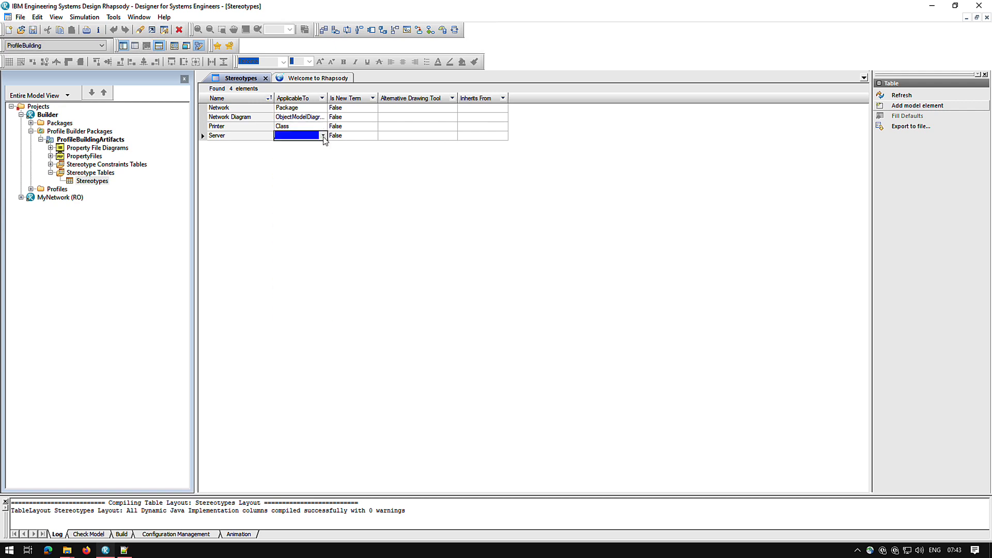
left_click(323, 136)
left_click(287, 202)
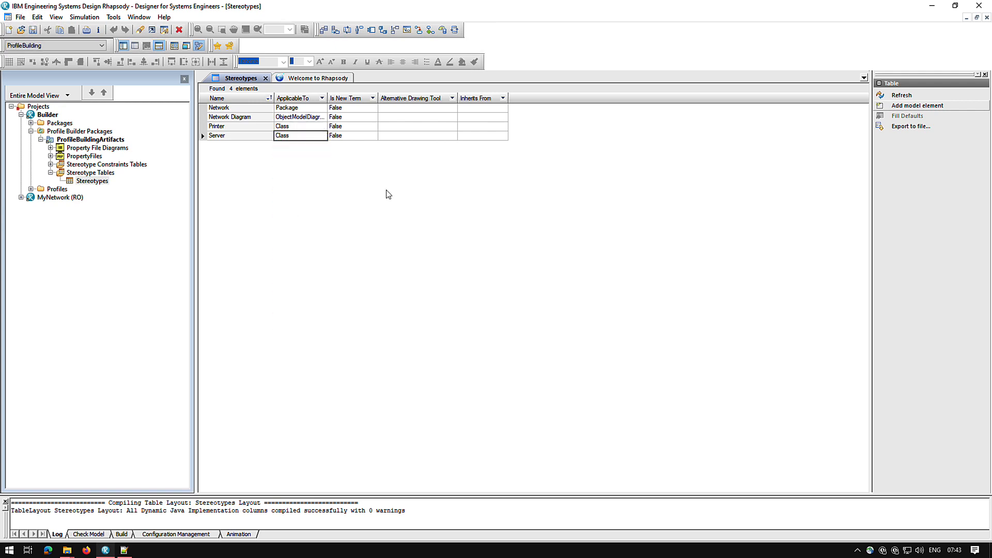
Set Is New Term to True for the Network, Network Diagram, Printer and Server stereotypes
left_click(362, 108)
left_click(373, 107)
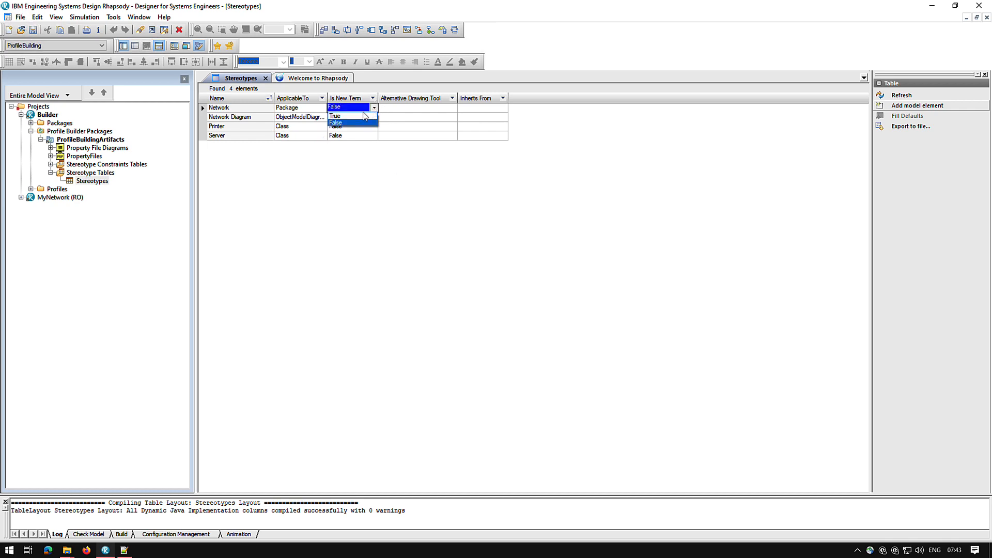
left_click(364, 116)
left_click(357, 117)
left_click(374, 116)
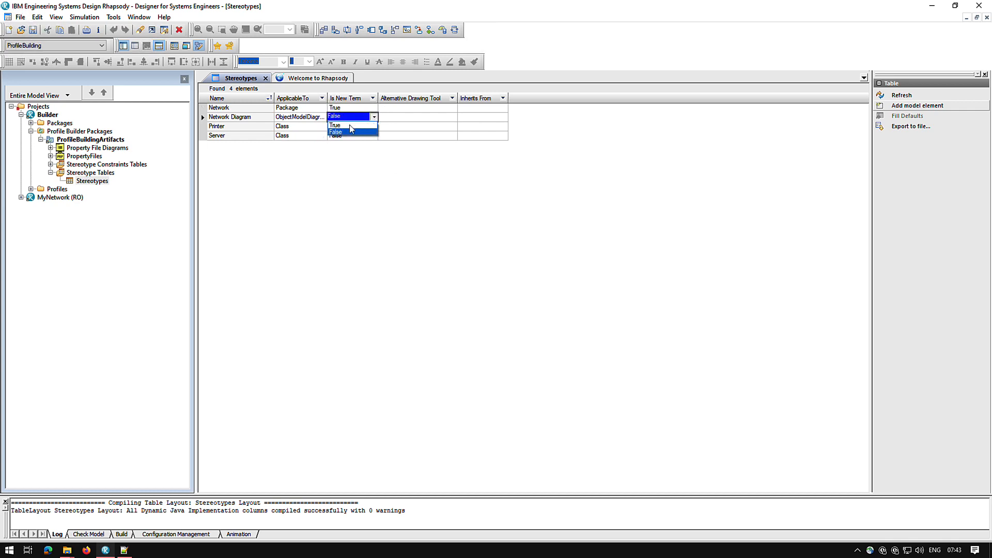
left_click(339, 125)
left_click(356, 126)
left_click(373, 126)
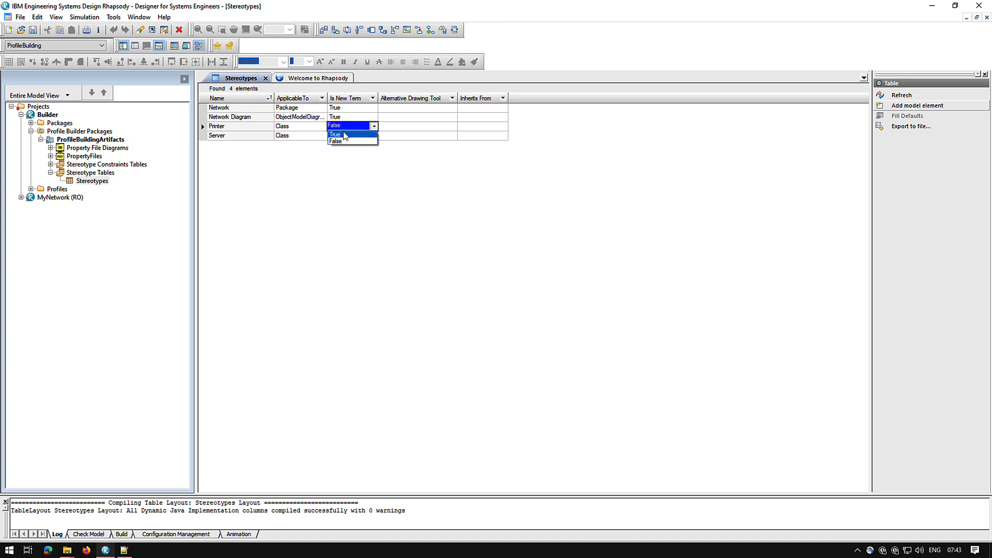
left_click(343, 134)
left_click(356, 135)
left_click(374, 136)
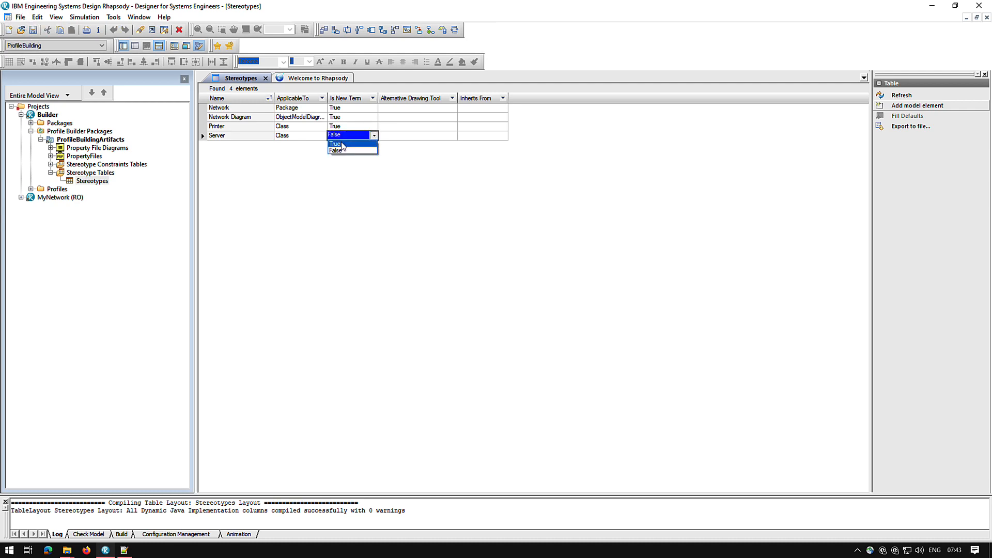
left_click(342, 145)
Locate the Server stereotype in the model browser and set MyNetwork as the active project
left_click(223, 135)
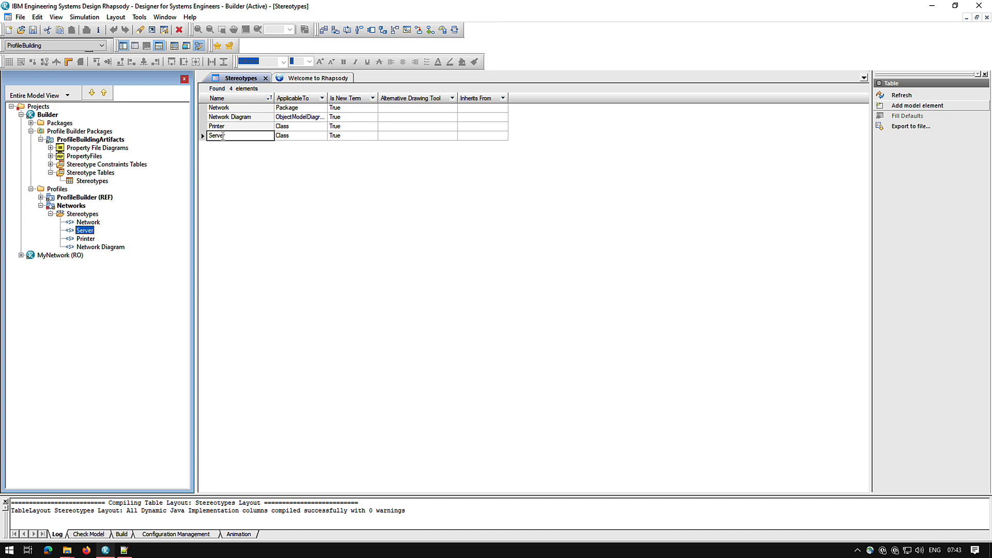
right_click(67, 256)
left_click(114, 398)
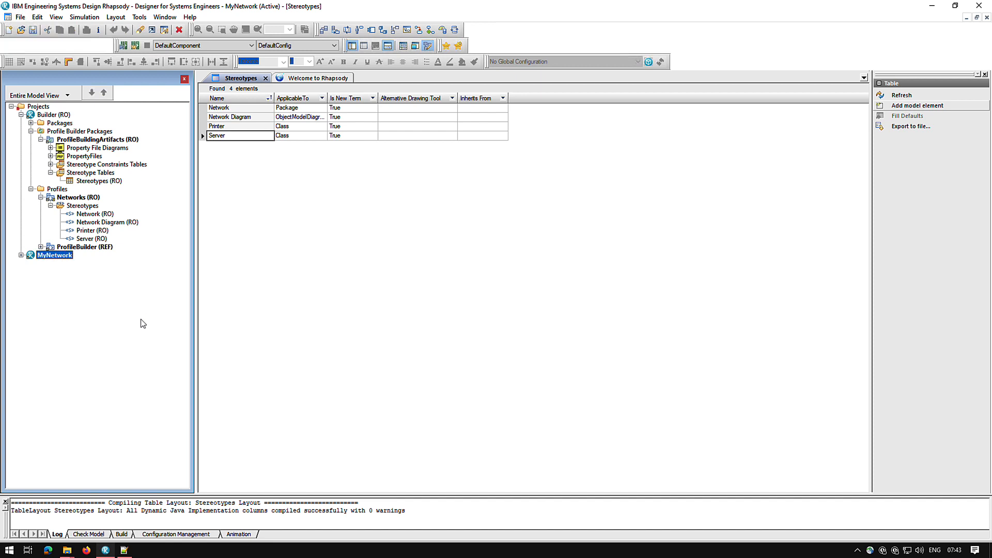
Add a new Network element from the Networks profile to the MyNetwork project and name it SampleNetwork
right_click(66, 256)
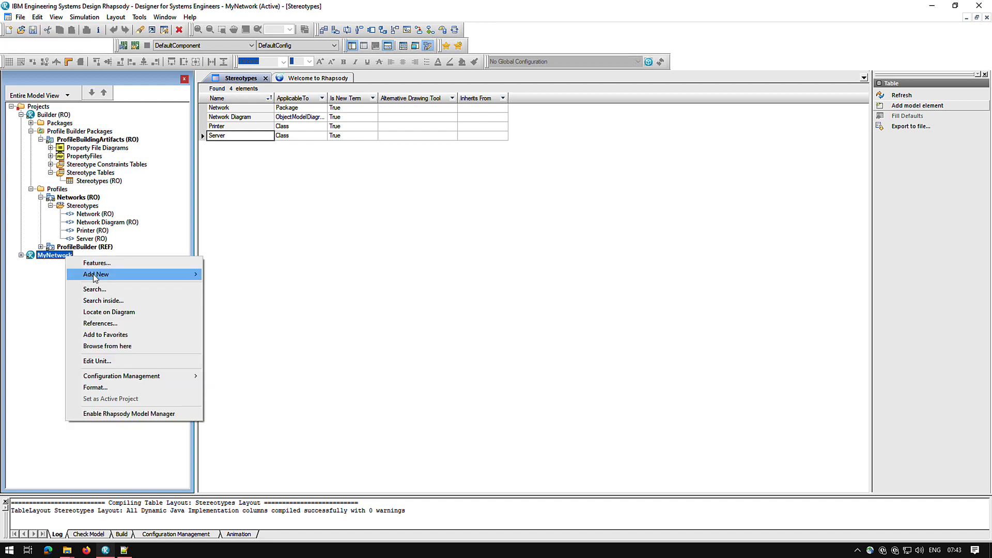
mouse_move(95, 279)
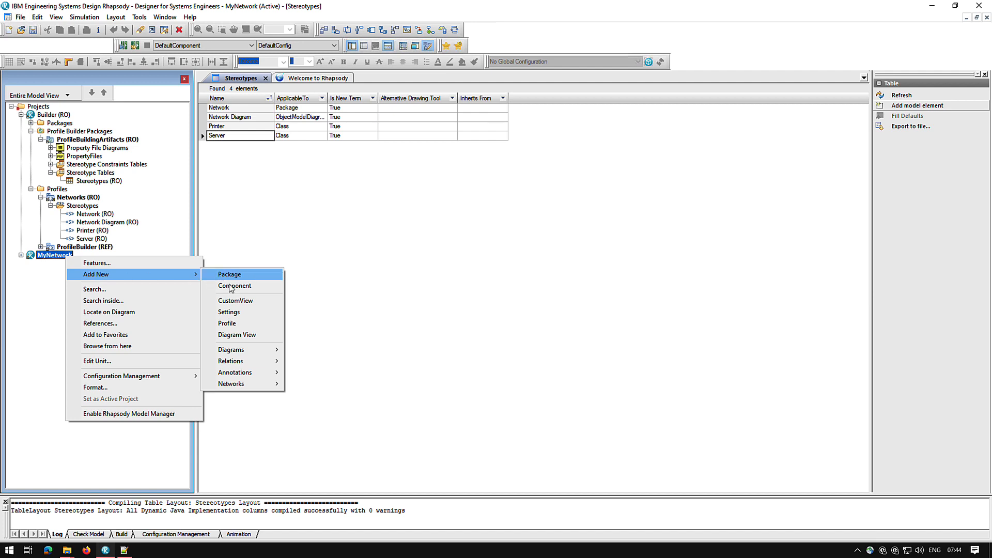
mouse_move(259, 389)
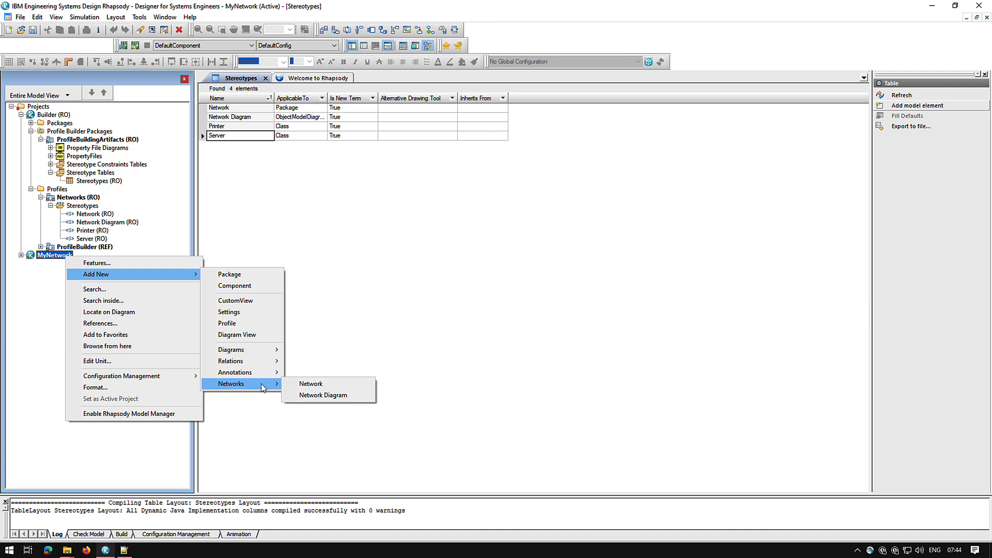
left_click(327, 383)
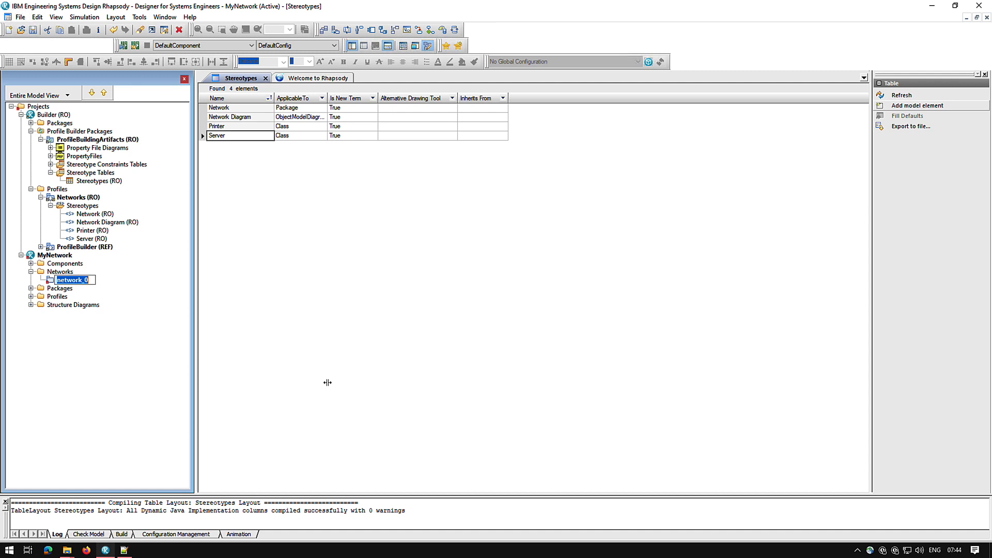
type("SampleNetwork")
key("Return")
Add a new Server element from the Networks profile to SampleNetwork and name it Alfred
right_click(91, 282)
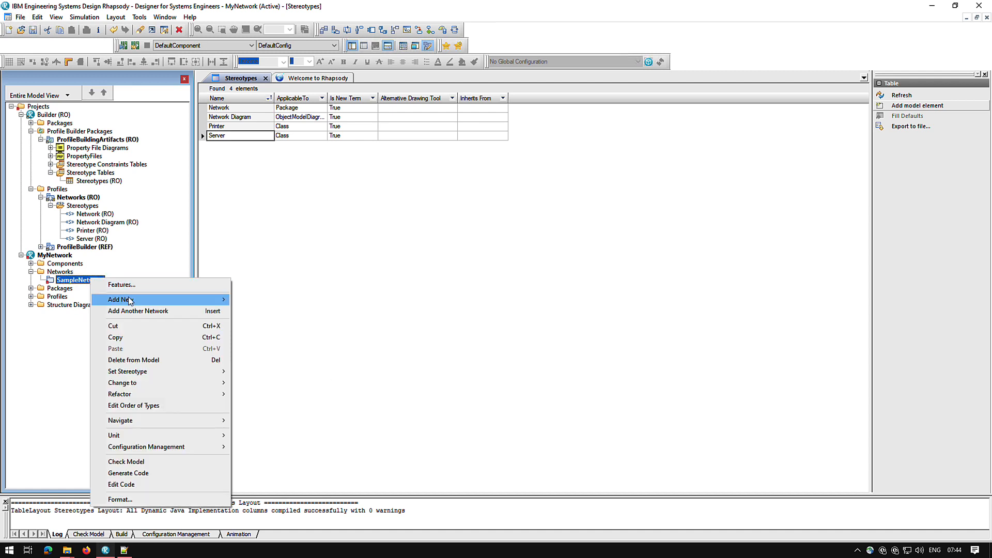
mouse_move(130, 301)
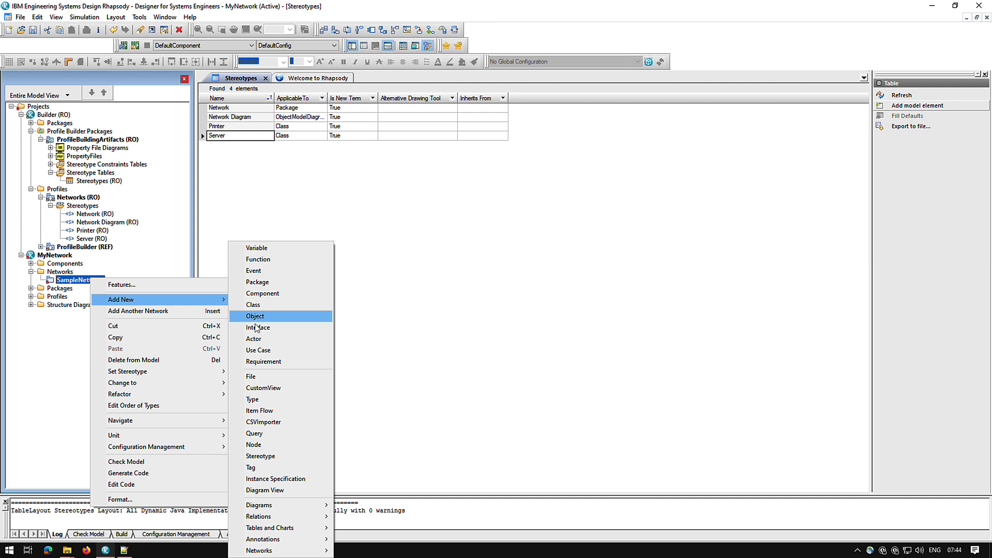
mouse_move(288, 552)
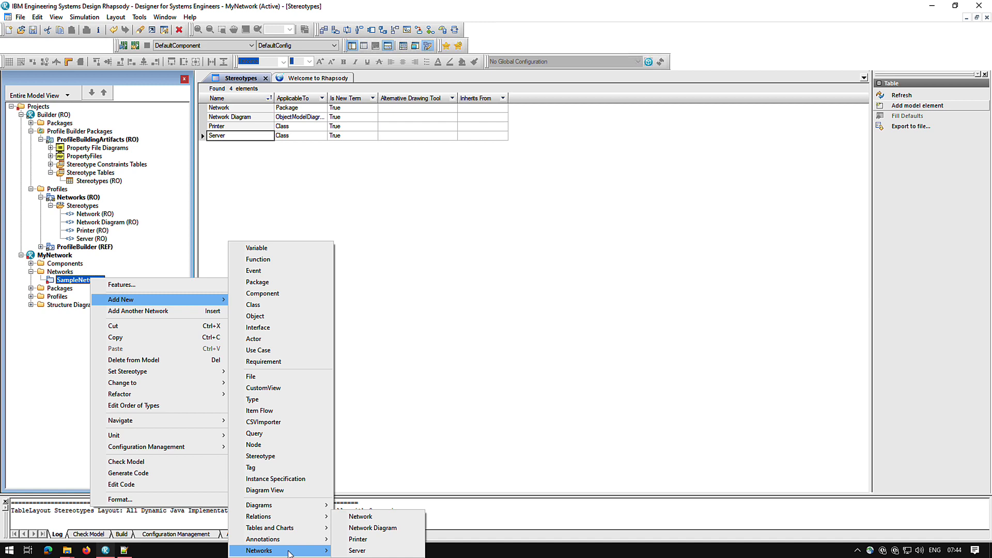
left_click(356, 550)
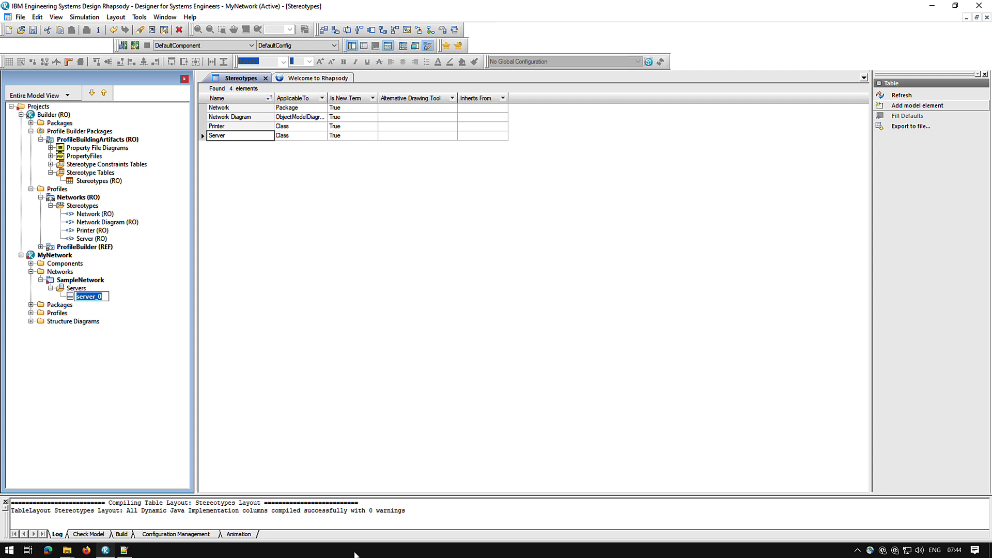
type("Alfred")
key("Return")
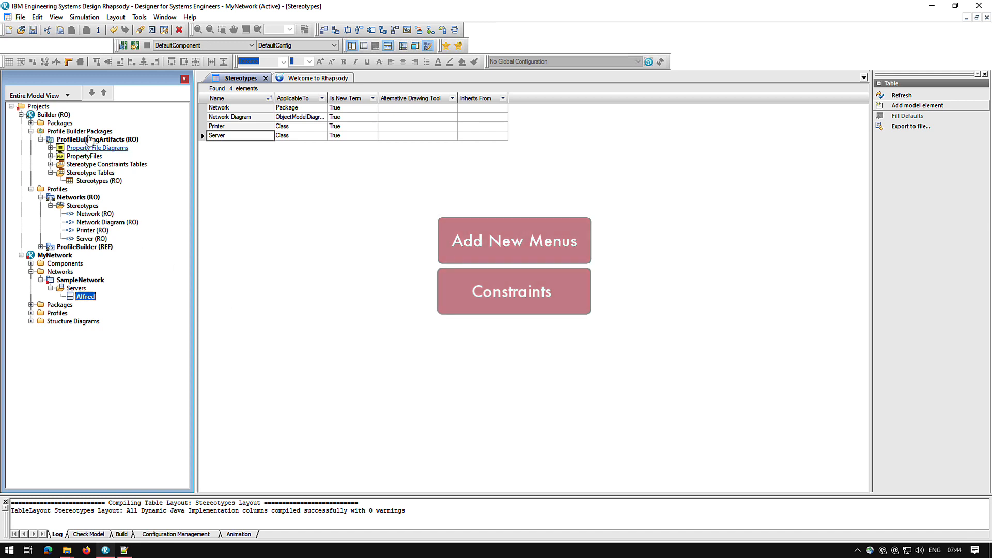
Make Builder the active project and open the constraint properties of the Network stereotype in the Networks profile
right_click(60, 115)
left_click(106, 275)
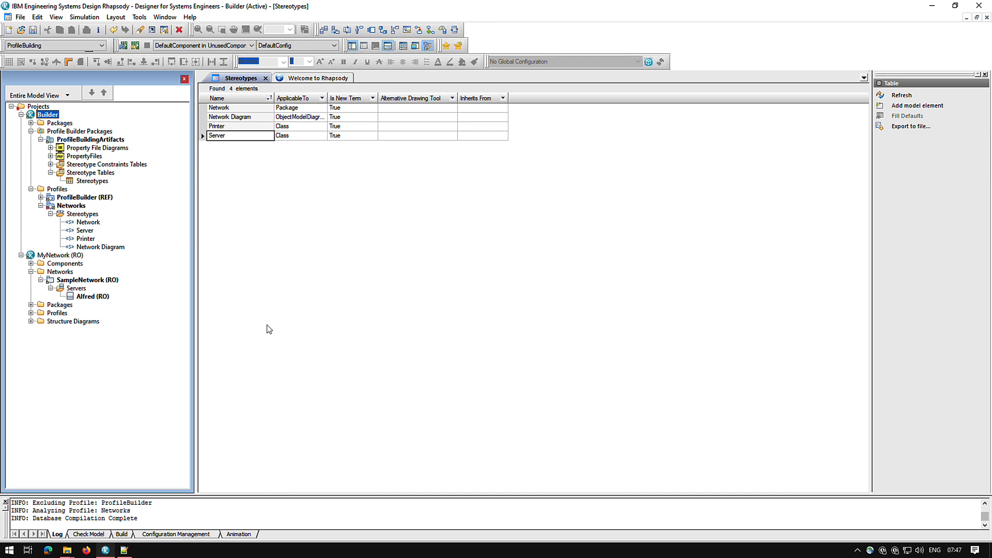
right_click(106, 223)
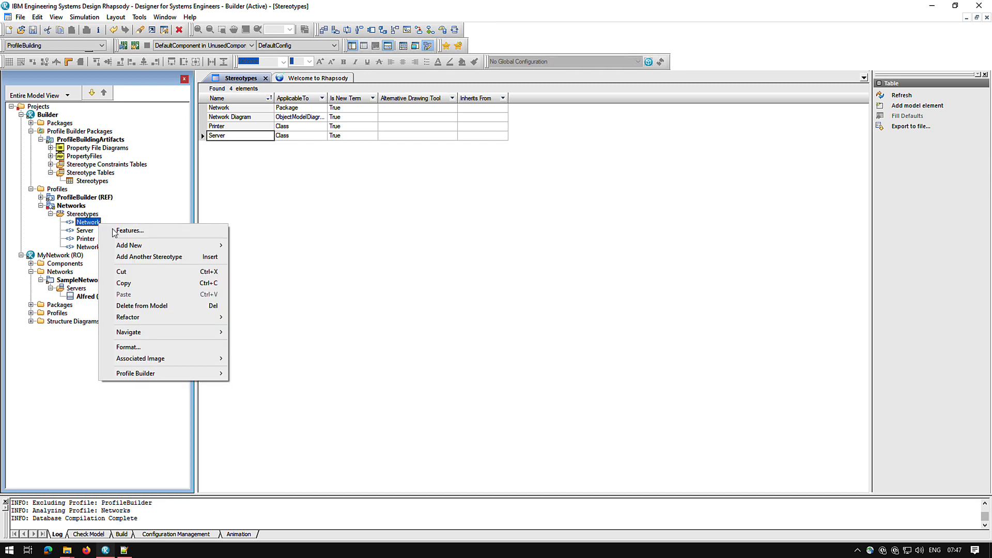
left_click(120, 231)
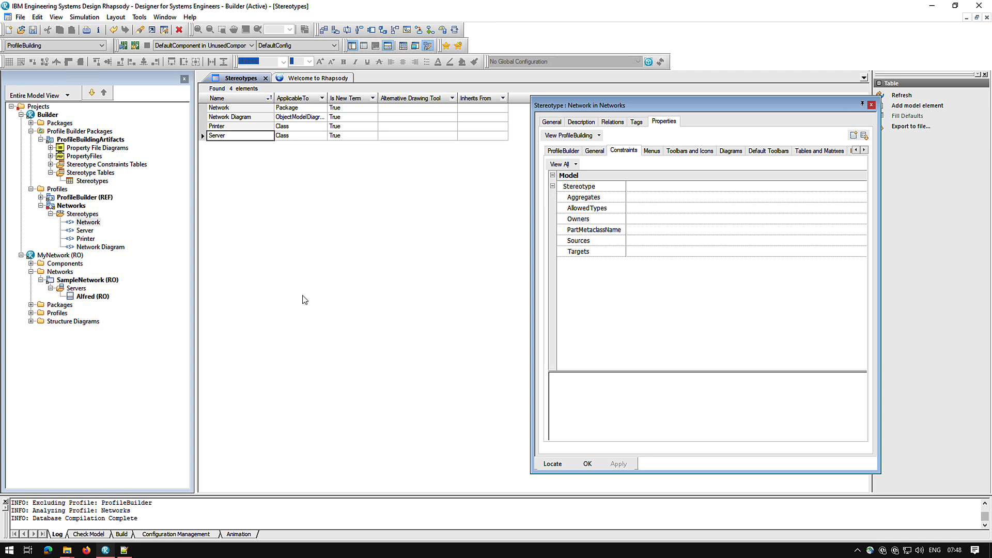
Open the Metaclasses Editor for the Network stereotype's Model::Stereotype::Aggregates property and include the UML metaclass Package
right_click(93, 223)
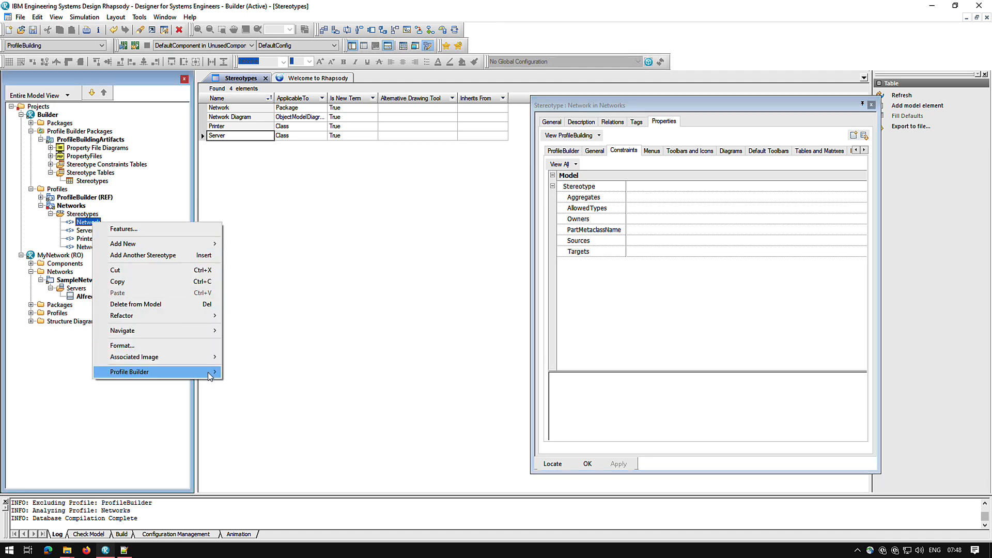
mouse_move(209, 377)
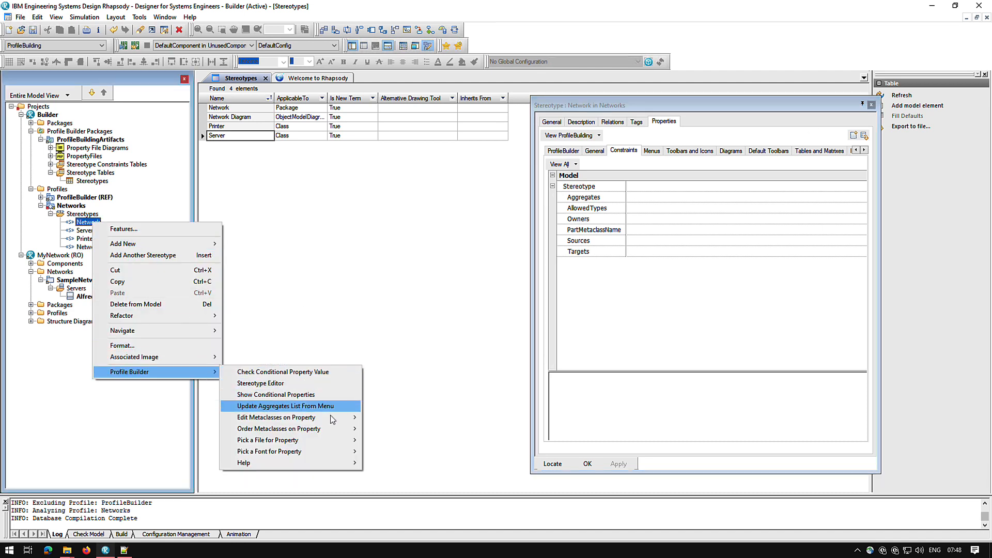
mouse_move(331, 421)
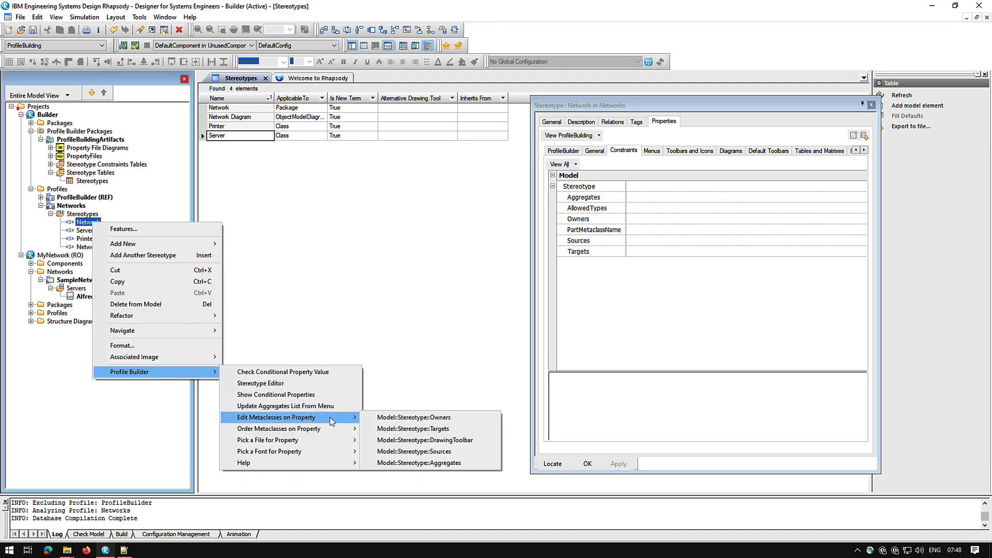
left_click(478, 463)
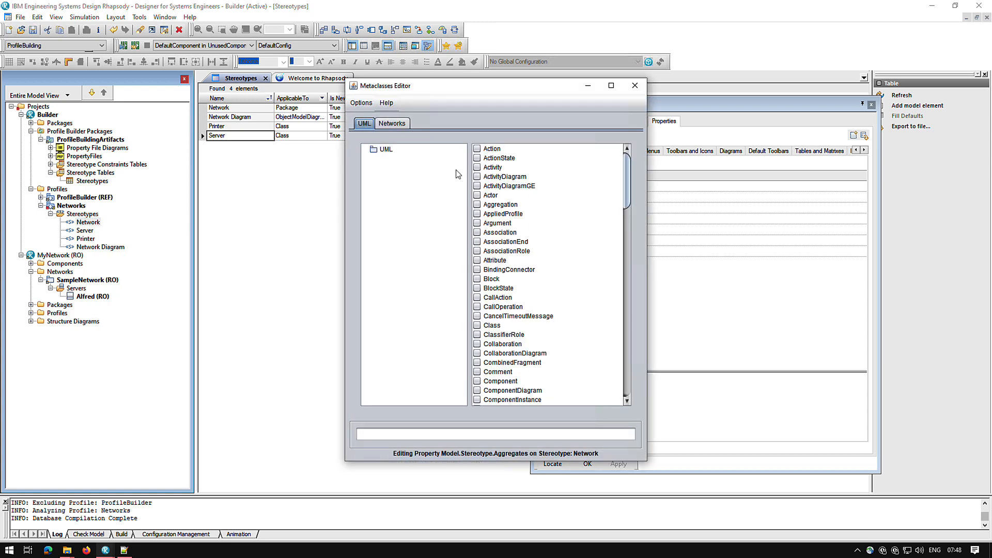
left_click_drag(485, 96, 369, 108)
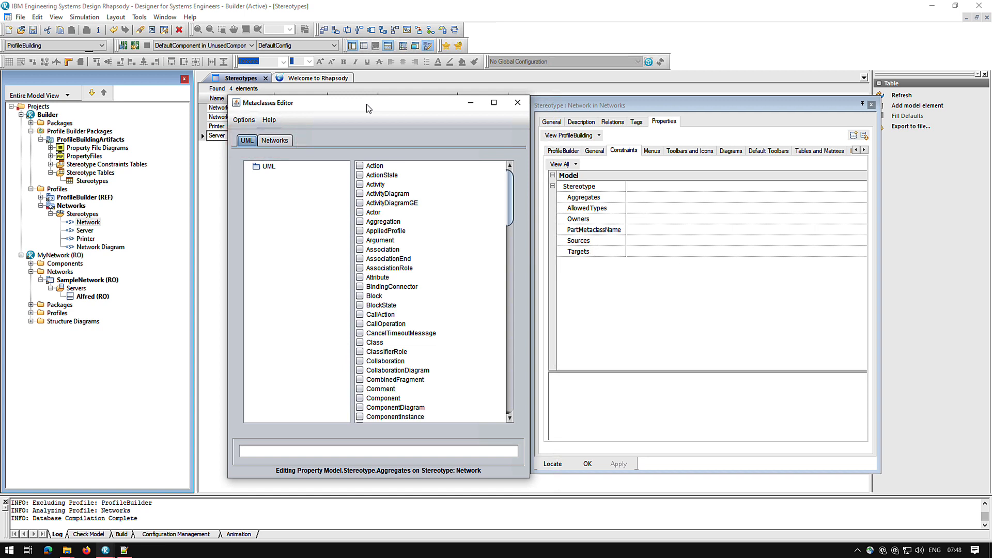
left_click(509, 396)
left_click(507, 392)
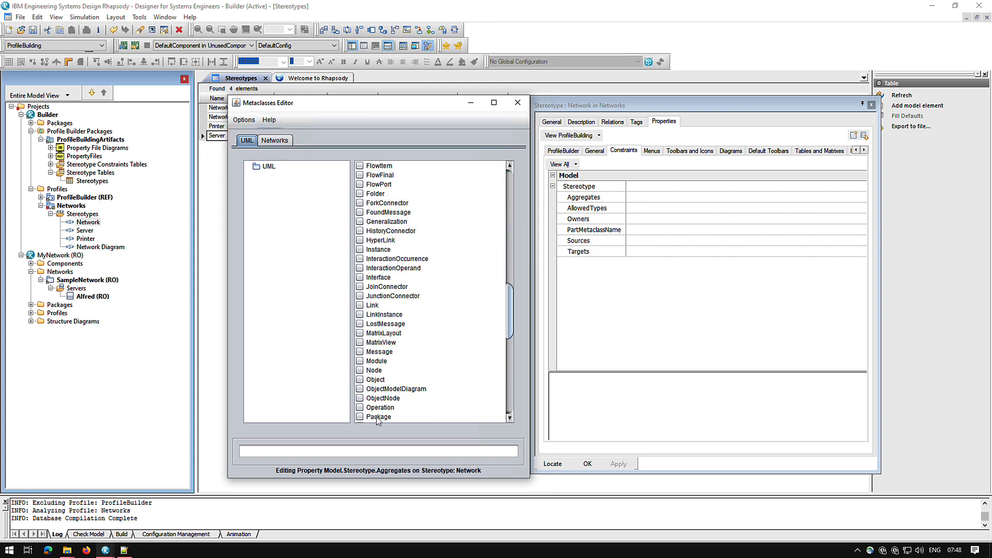
left_click(359, 417)
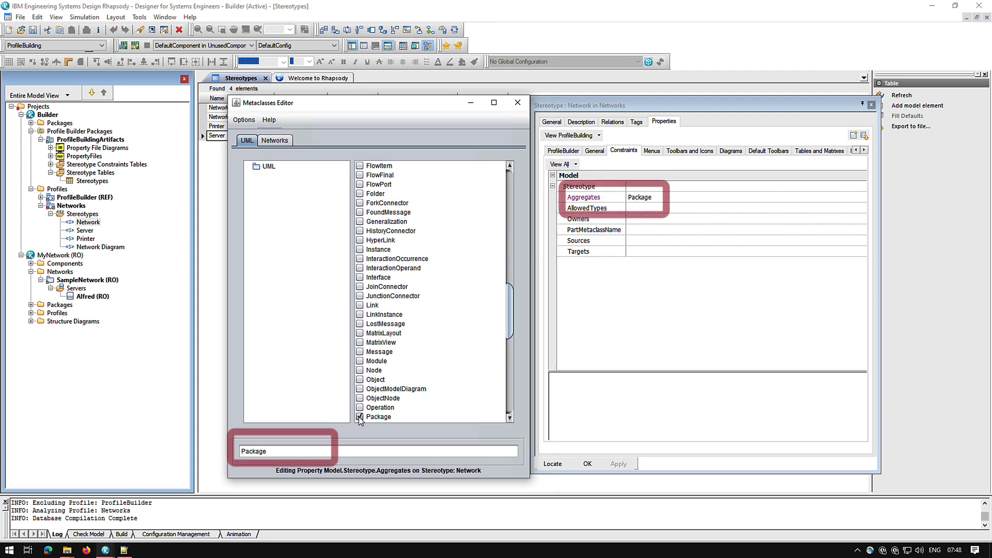
Add all Class-based Networks stereotypes, Server and Printer, to the Network stereotype's Aggregates property, and close the editor and features window
left_click(274, 141)
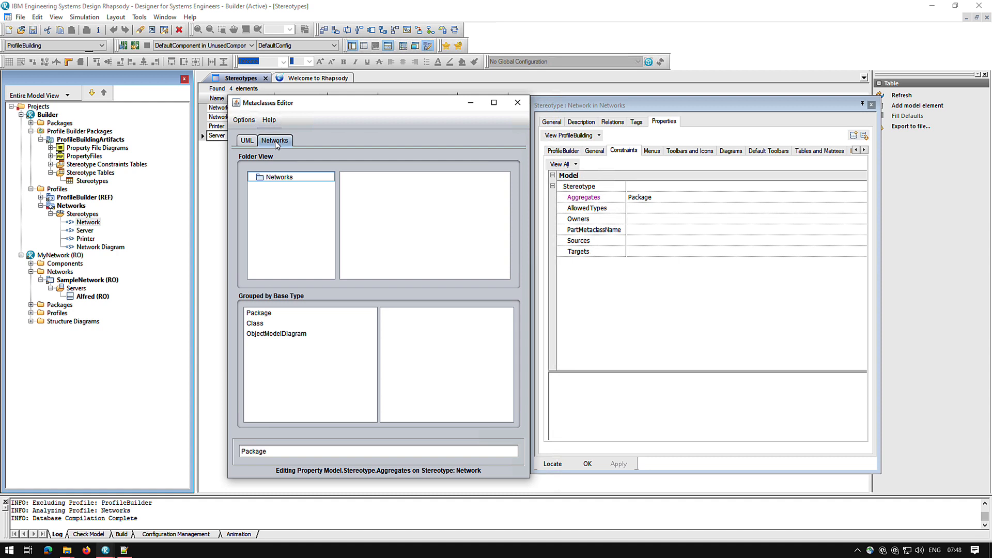
left_click(277, 180)
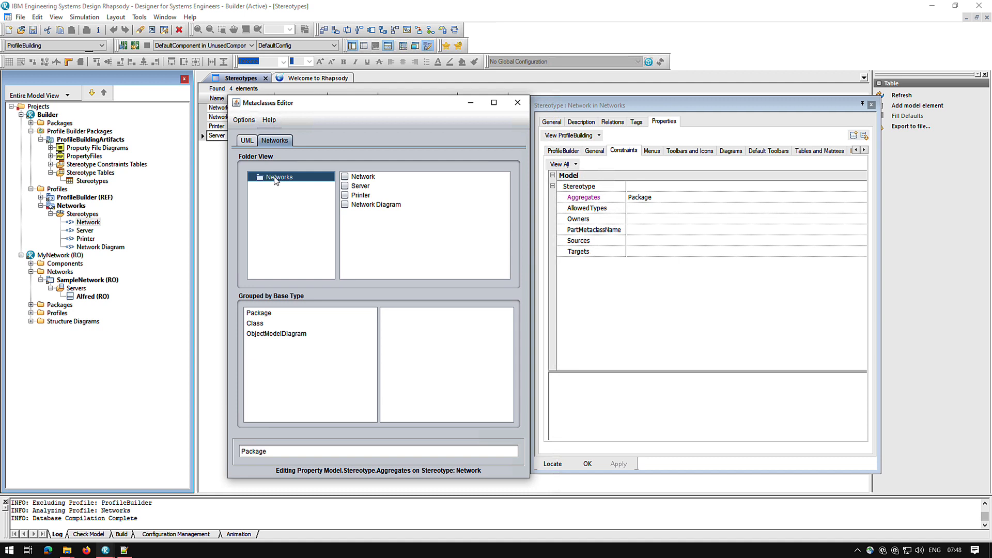
left_click(266, 326)
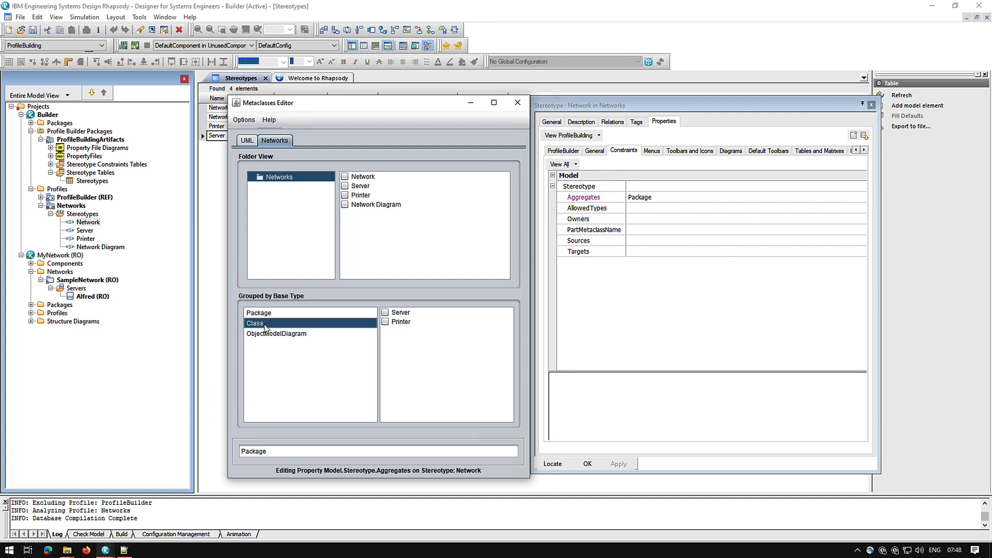
right_click(323, 329)
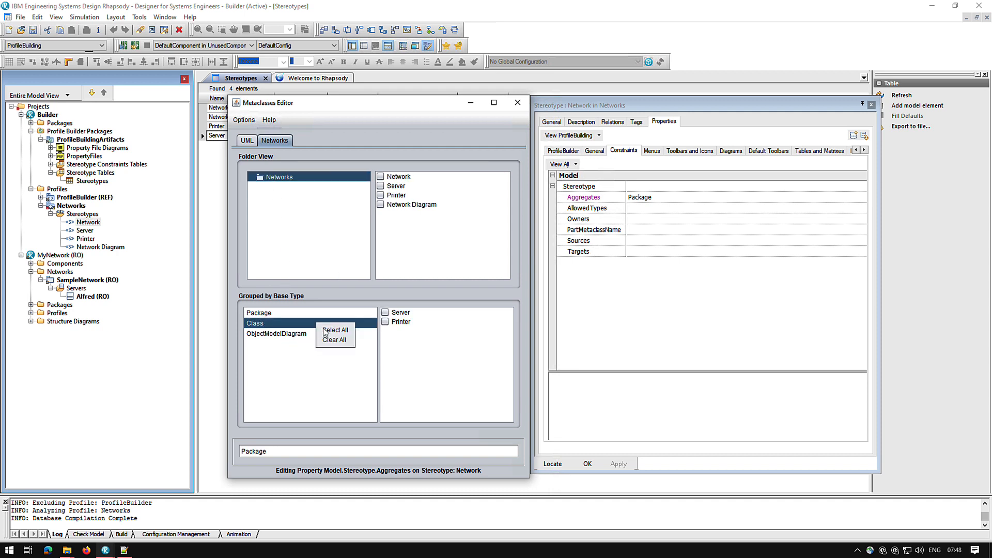
left_click(324, 331)
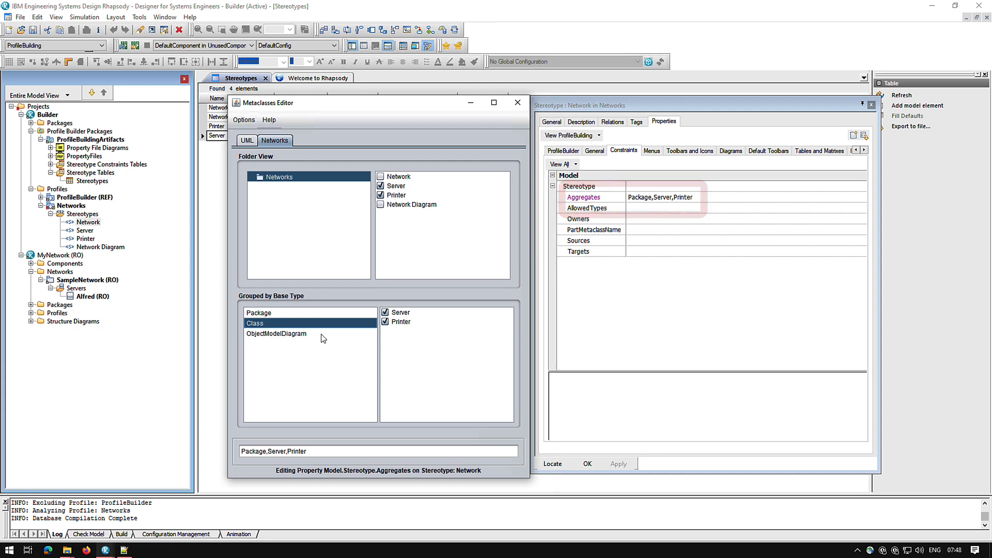
left_click(518, 103)
left_click(588, 464)
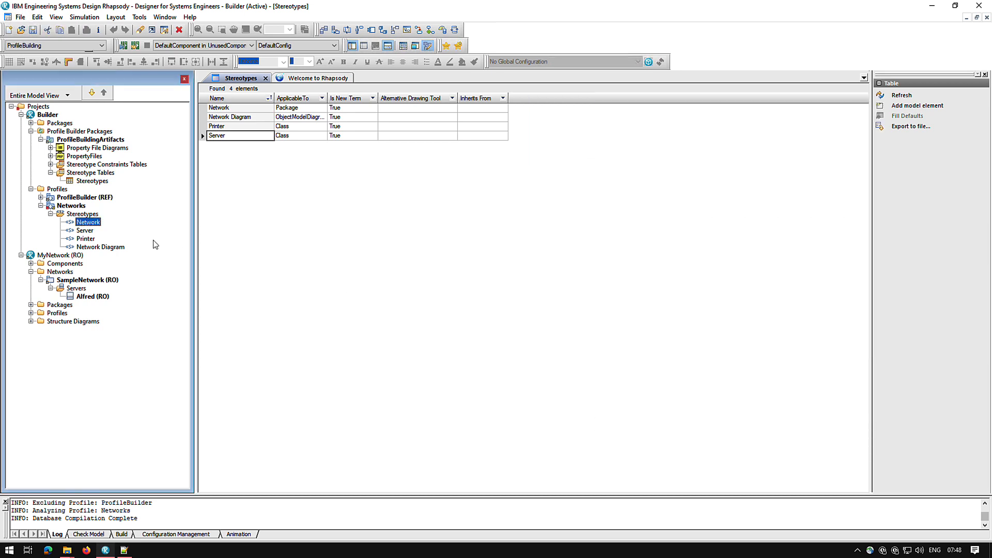
Set Network from the Networks profile as the owner of the Printer stereotype using the Stereotype Editor
right_click(85, 240)
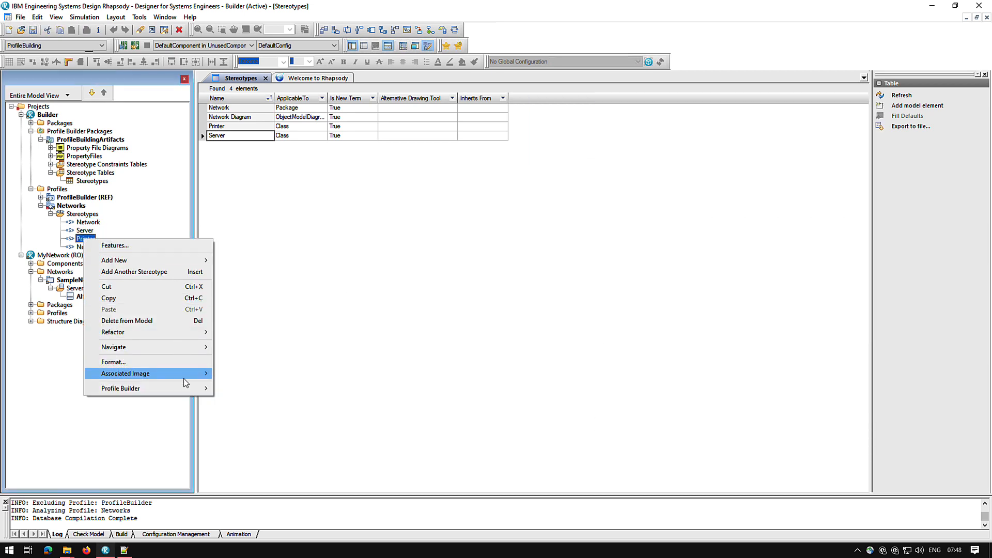
mouse_move(187, 389)
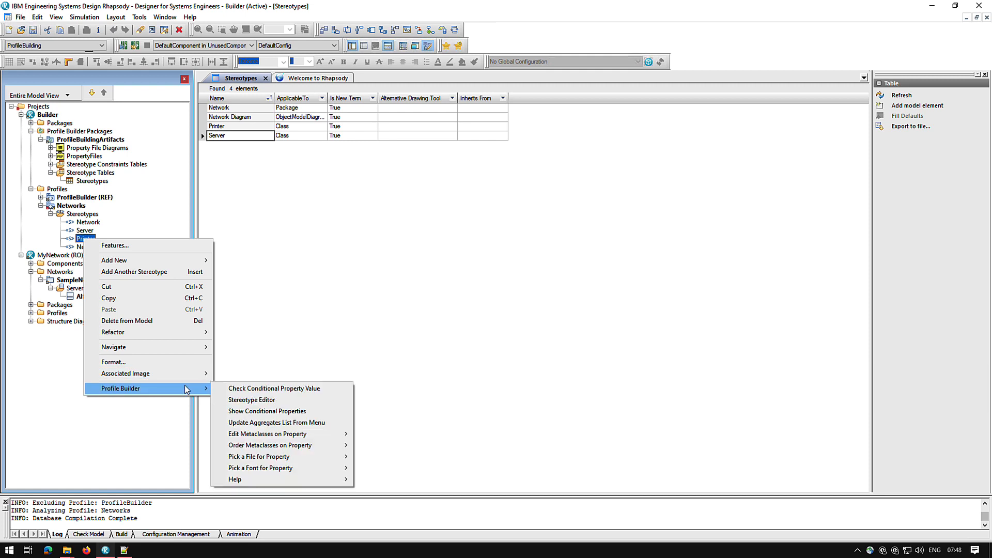
left_click(233, 402)
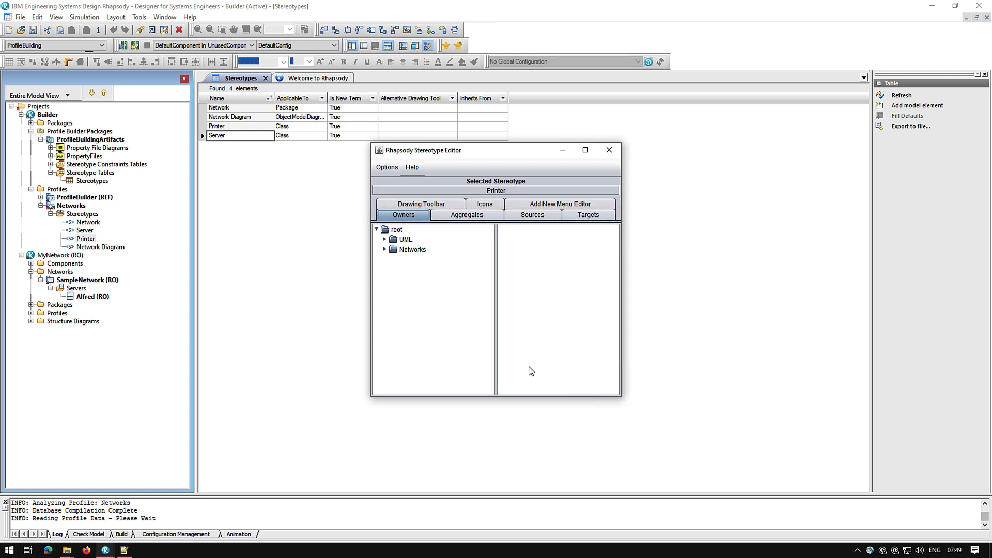
left_click(384, 249)
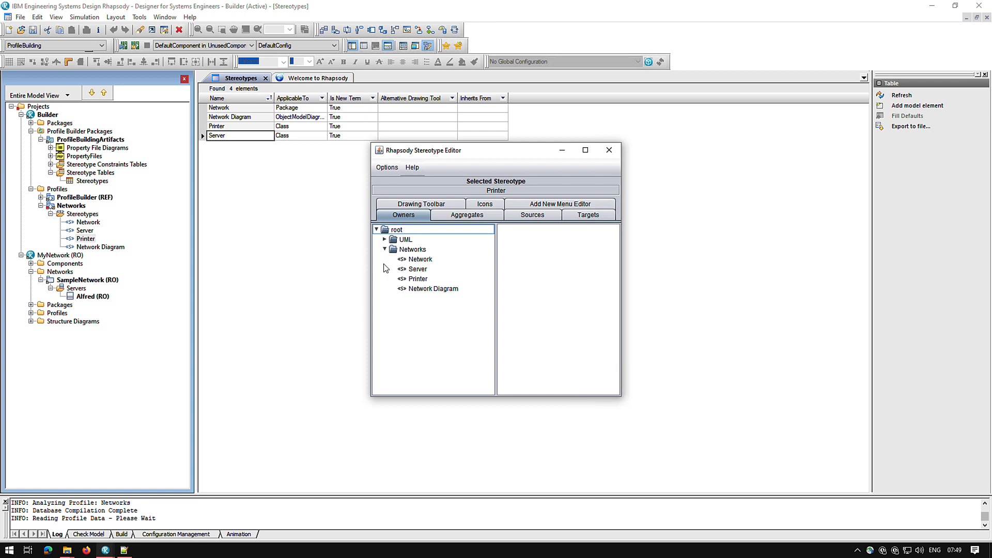
left_click(421, 259)
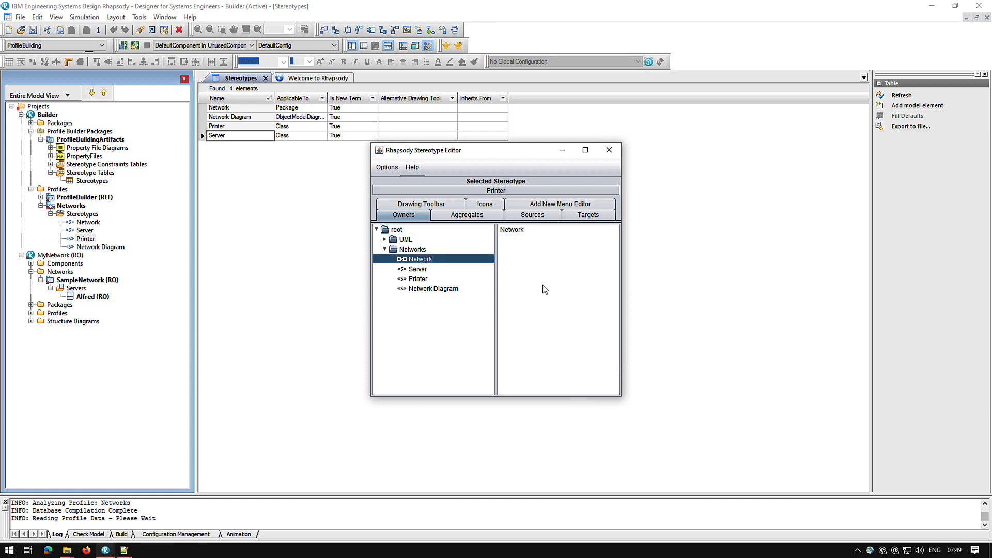
left_click(607, 150)
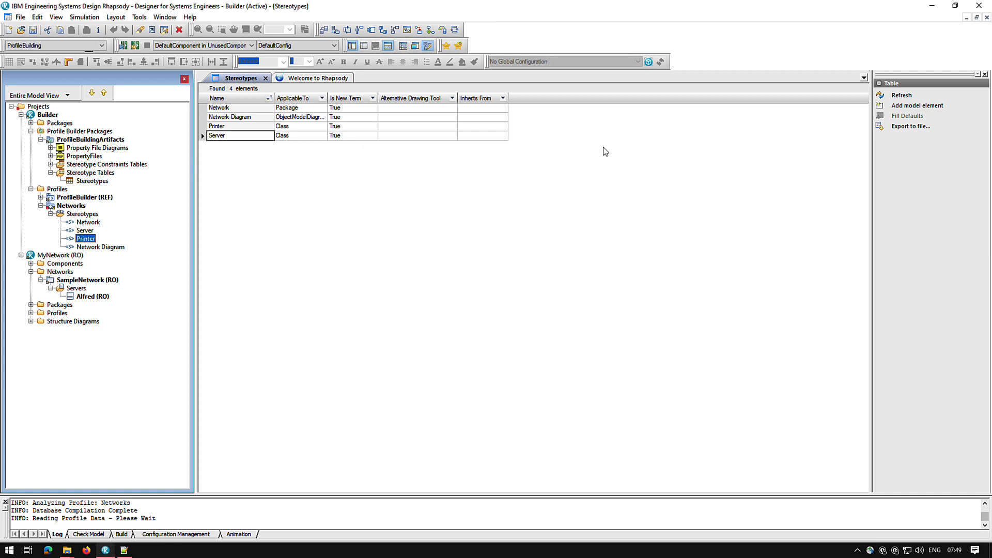
Make MyNetwork the active project and add a Printer element named Inkjet to SampleNetwork
right_click(57, 255)
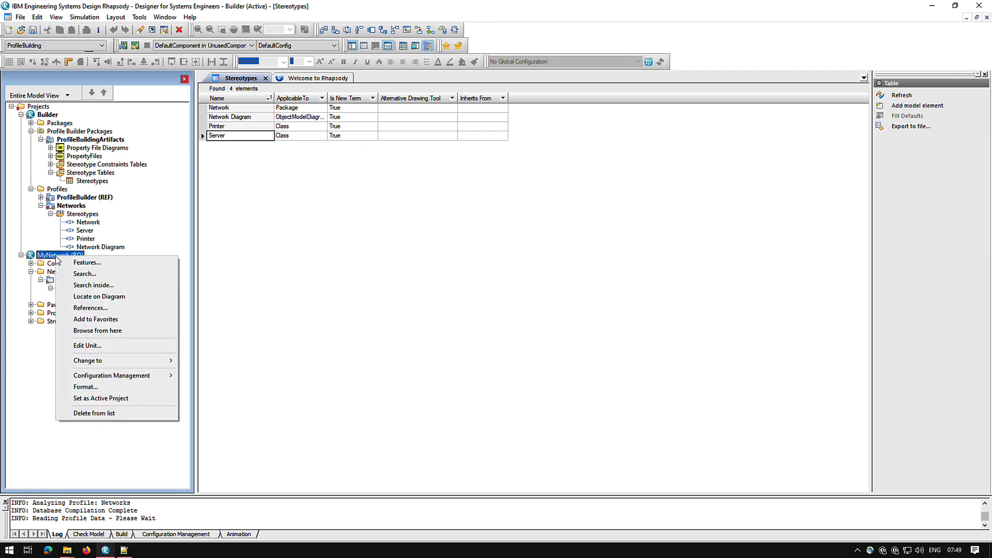
left_click(122, 398)
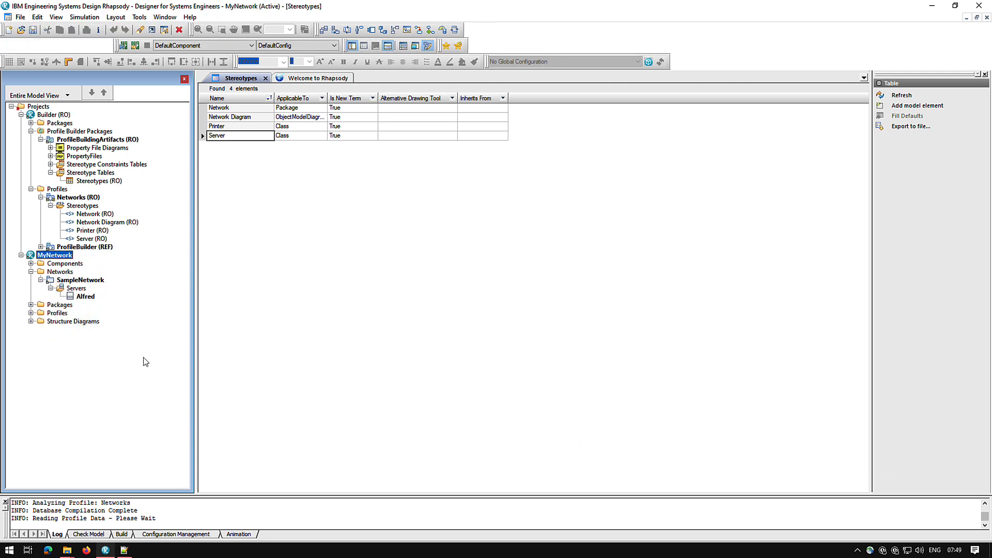
left_click(92, 280)
right_click(93, 283)
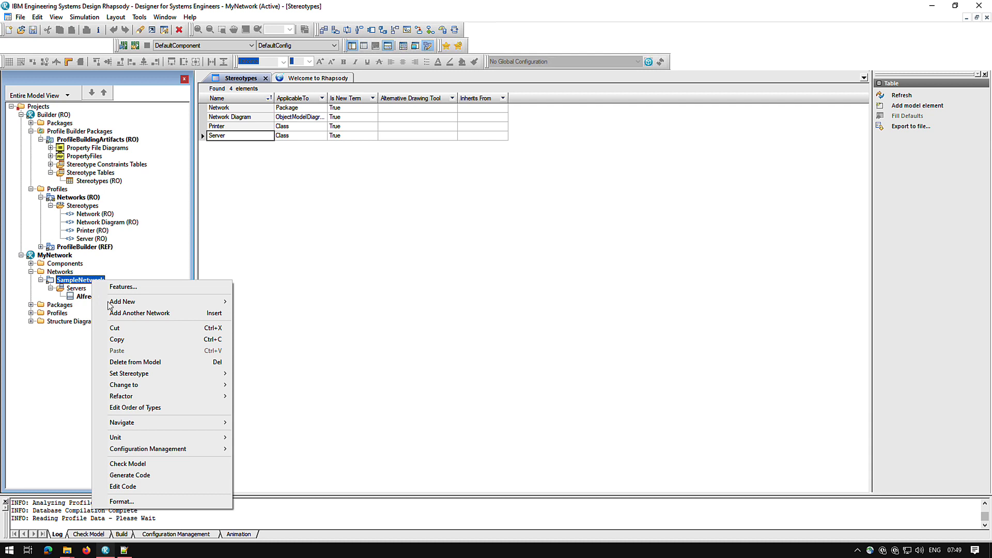
mouse_move(123, 305)
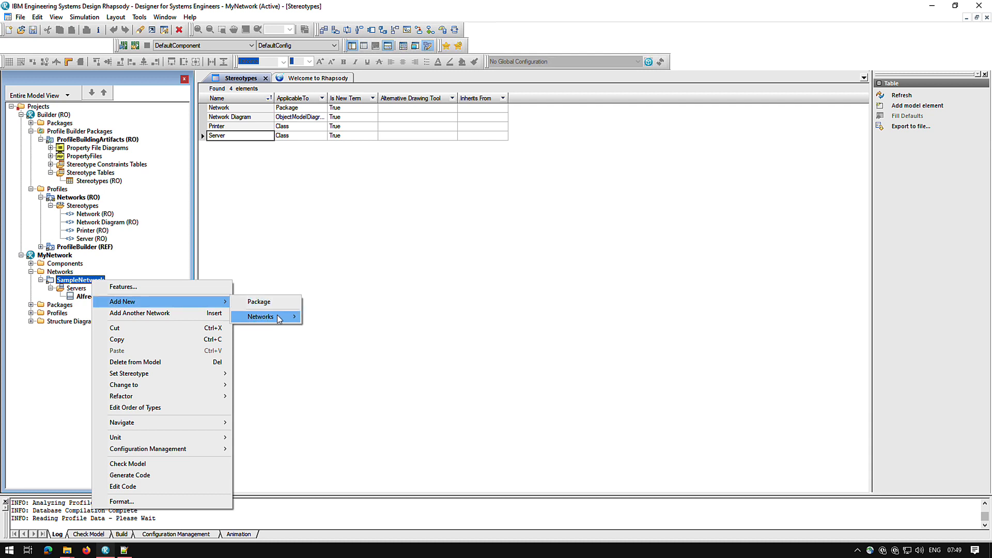
mouse_move(278, 318)
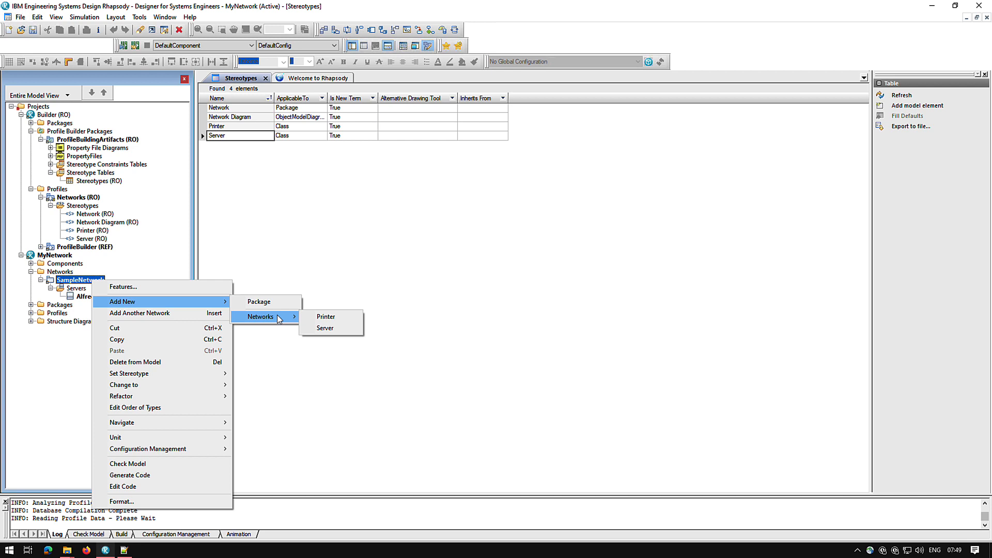
left_click(324, 317)
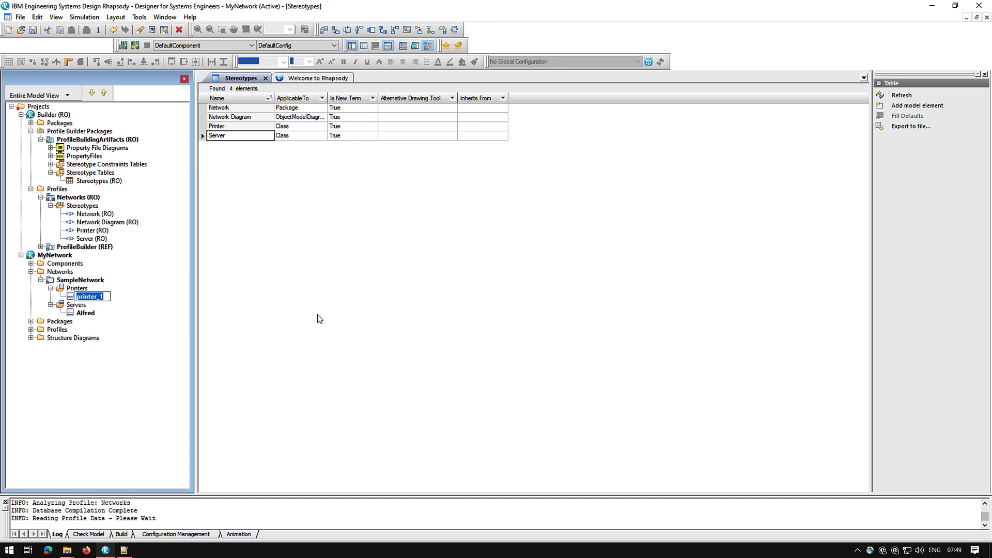
type("Inkjet")
key("Return")
Move the Alfred server into the Default package and return it to SampleNetwork
left_click(31, 321)
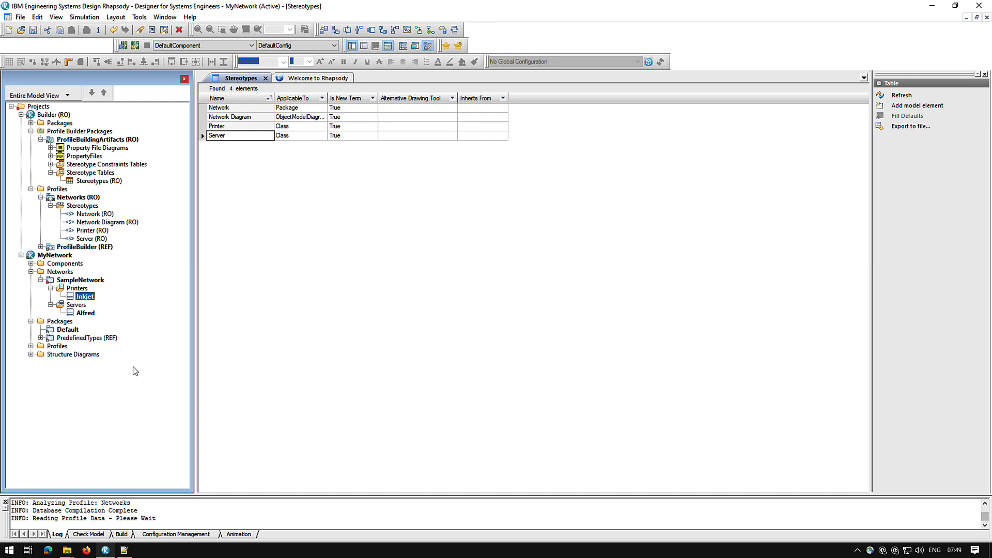
left_click(69, 330)
left_click_drag(70, 333, 71, 332)
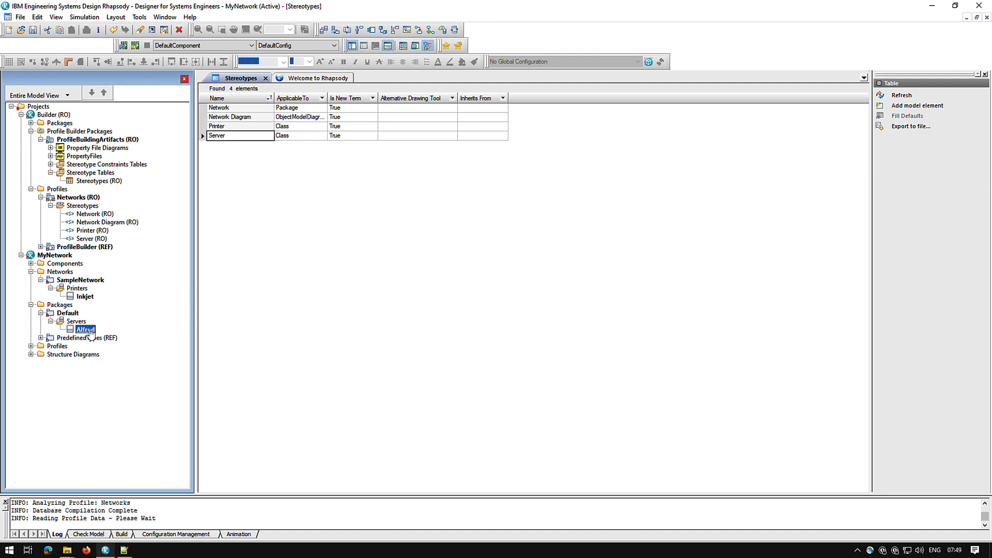
left_click_drag(85, 329, 80, 280)
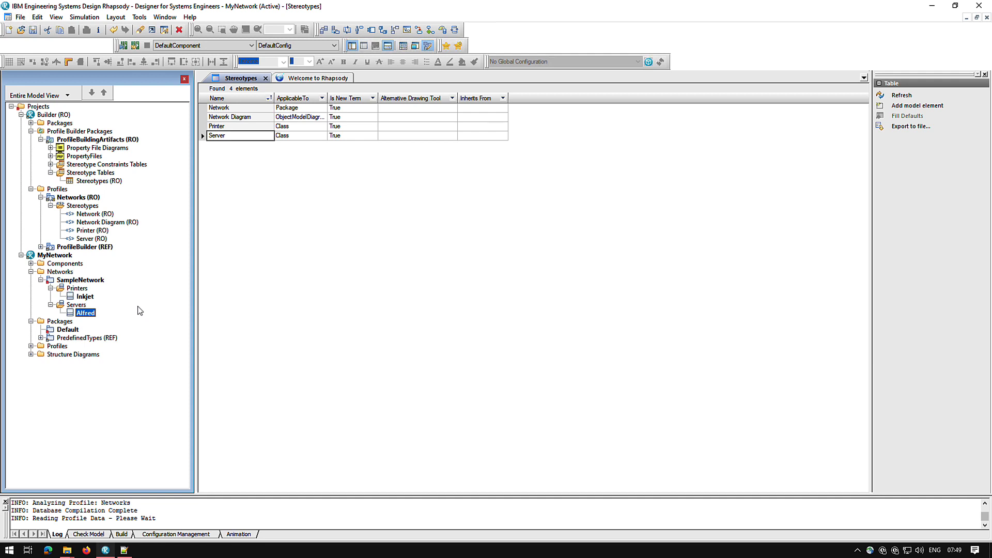
Try to move the Inkjet printer from SampleNetwork into the Default package
left_click_drag(87, 296, 87, 330)
left_click_drag(87, 330, 88, 330)
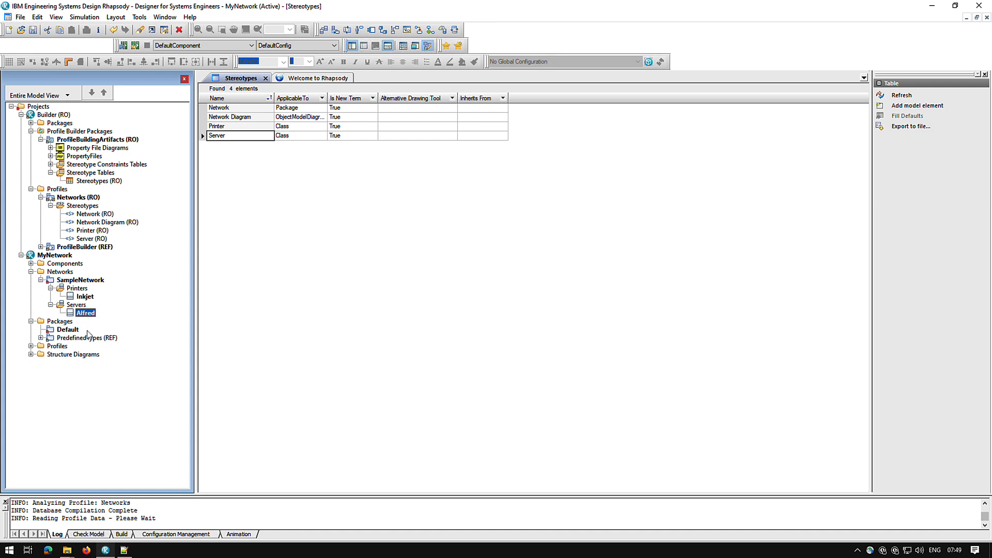